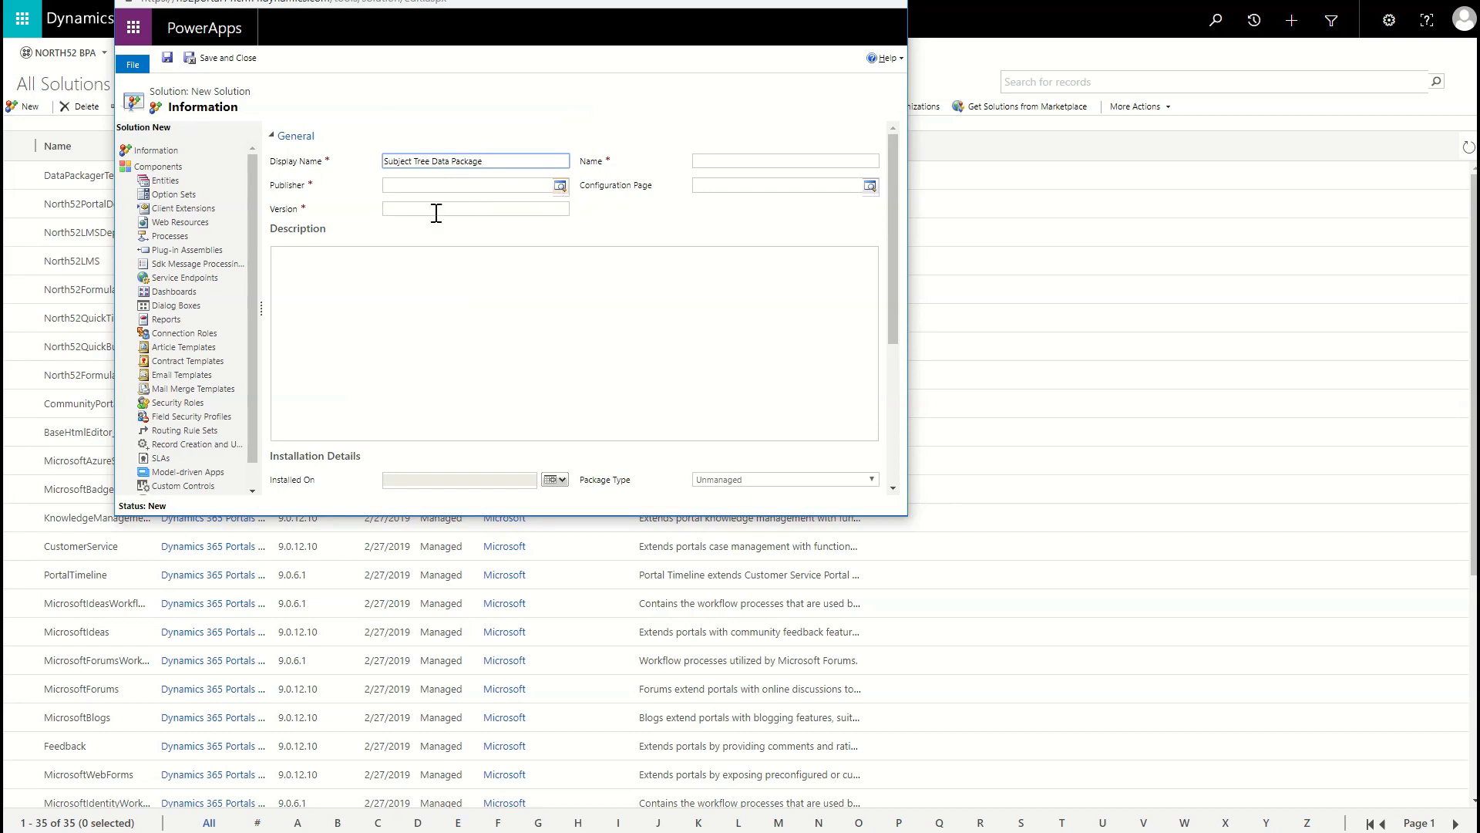
Set the new solution's publisher to CDS Default Publisher and version to 1.0, saving and closing the solution.
click(562, 188)
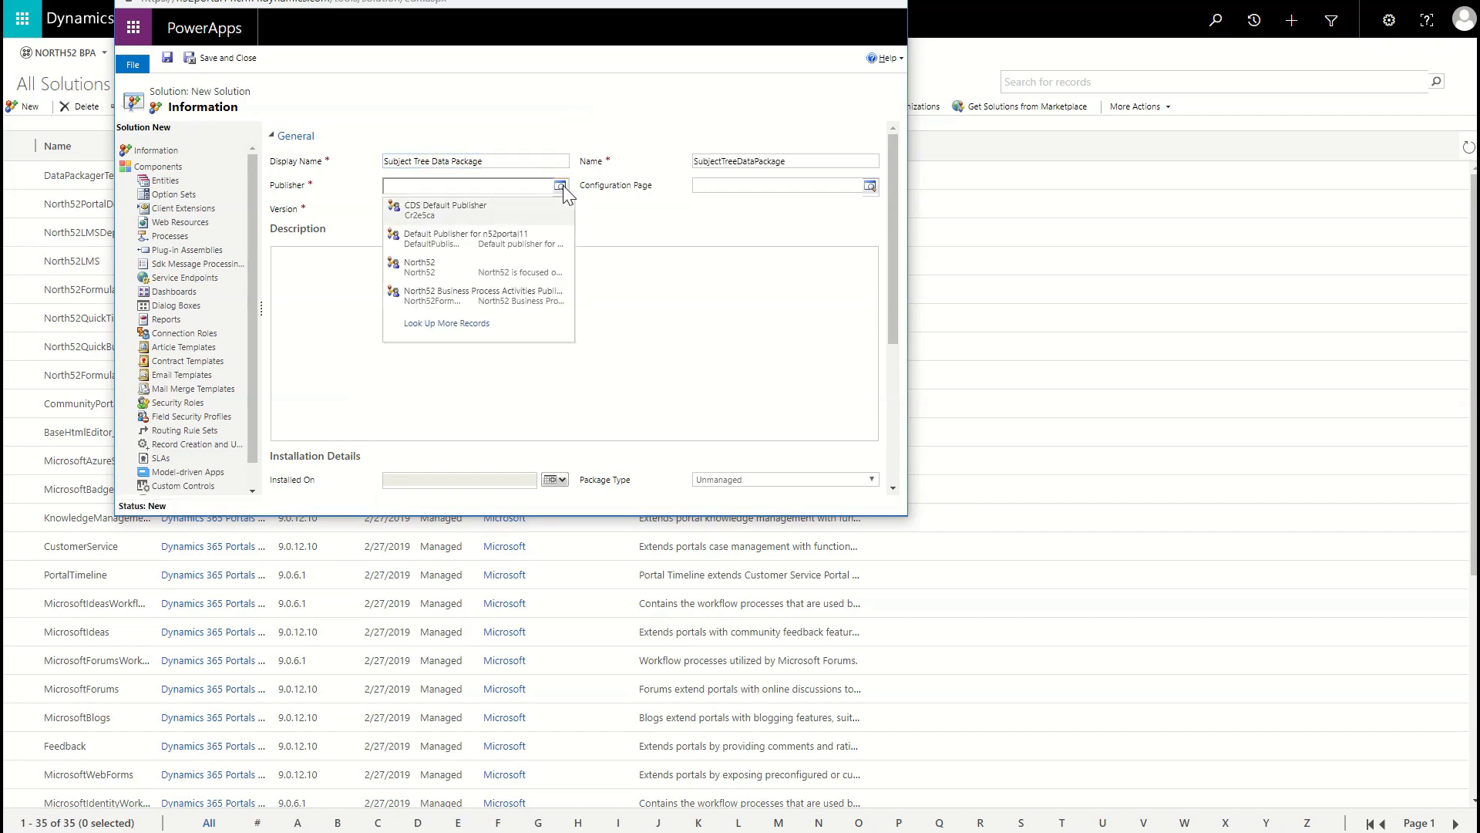
click(484, 210)
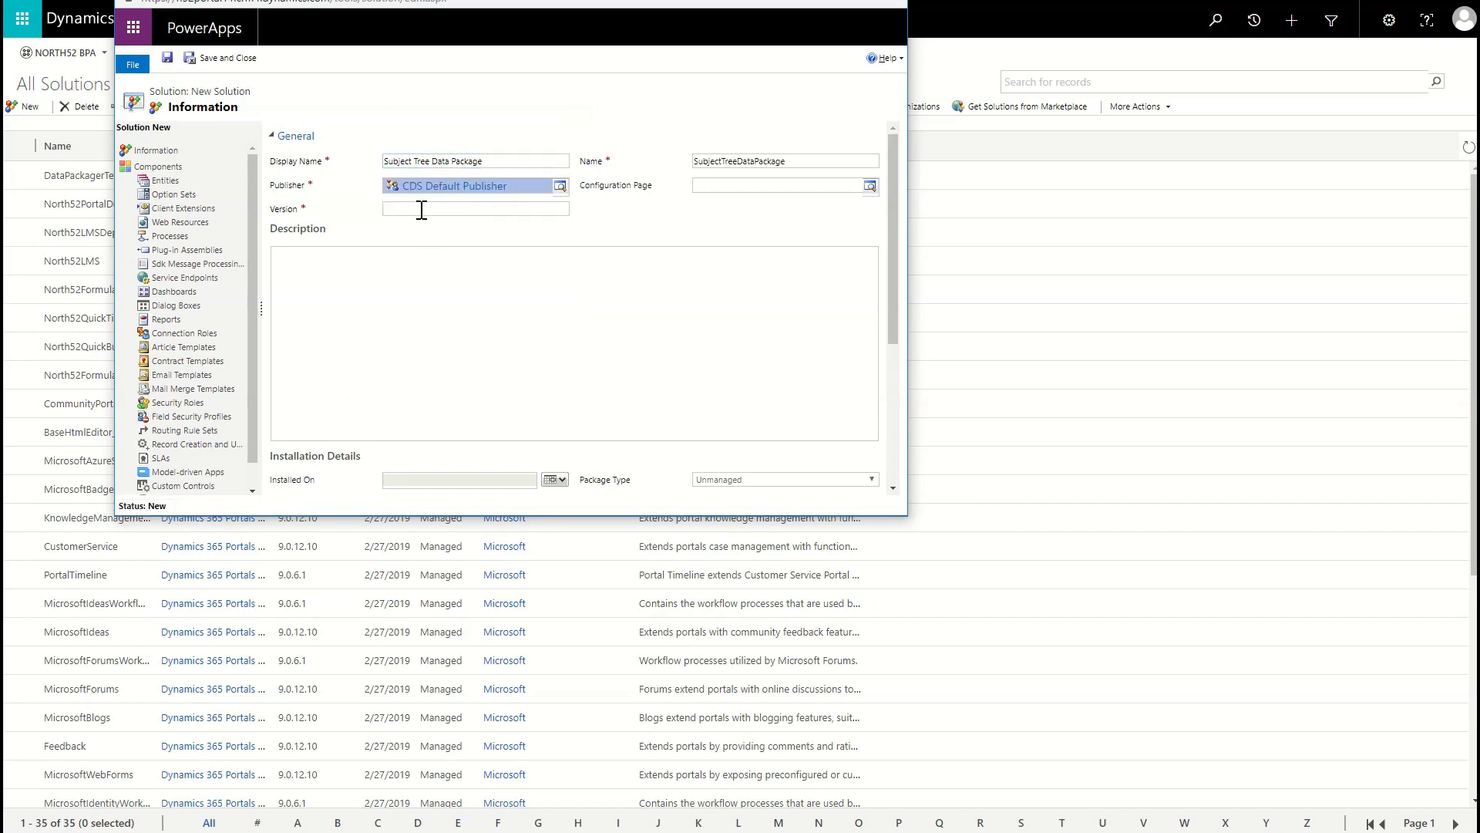
click(422, 209)
text(1.0)
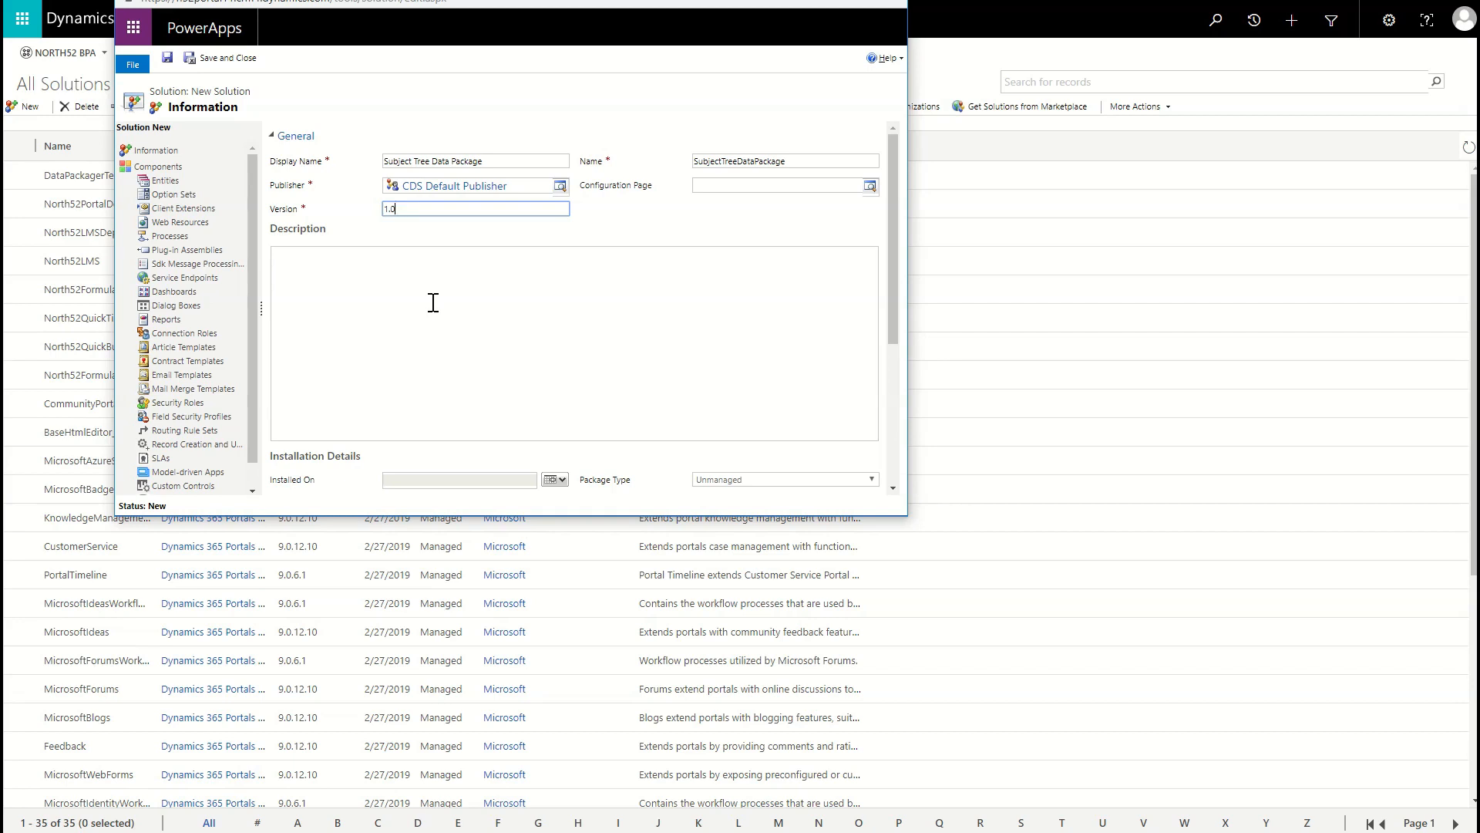
click(220, 58)
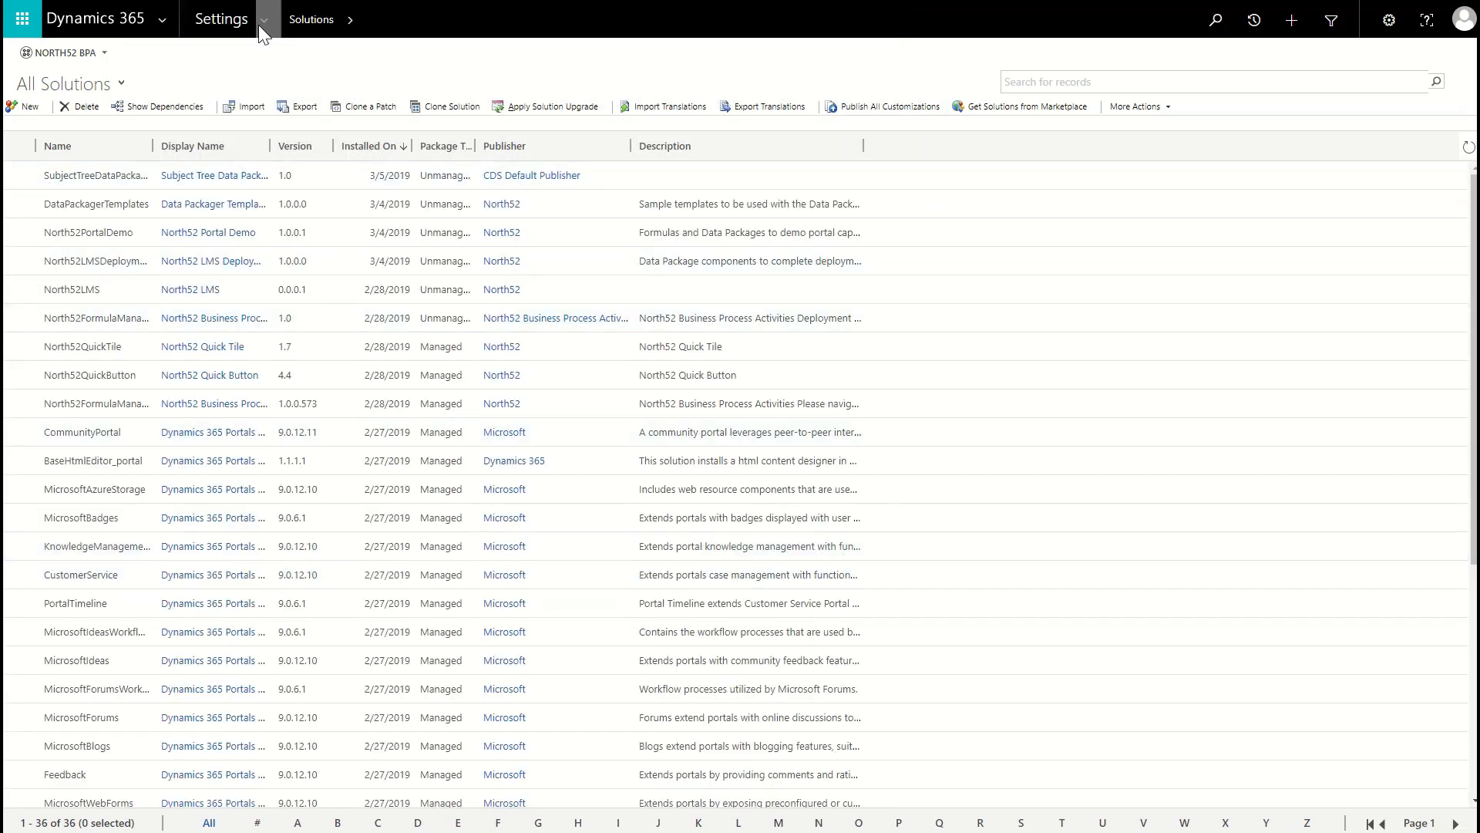
Create a new N52 Data Package named "Subject Tree Data Package".
click(262, 23)
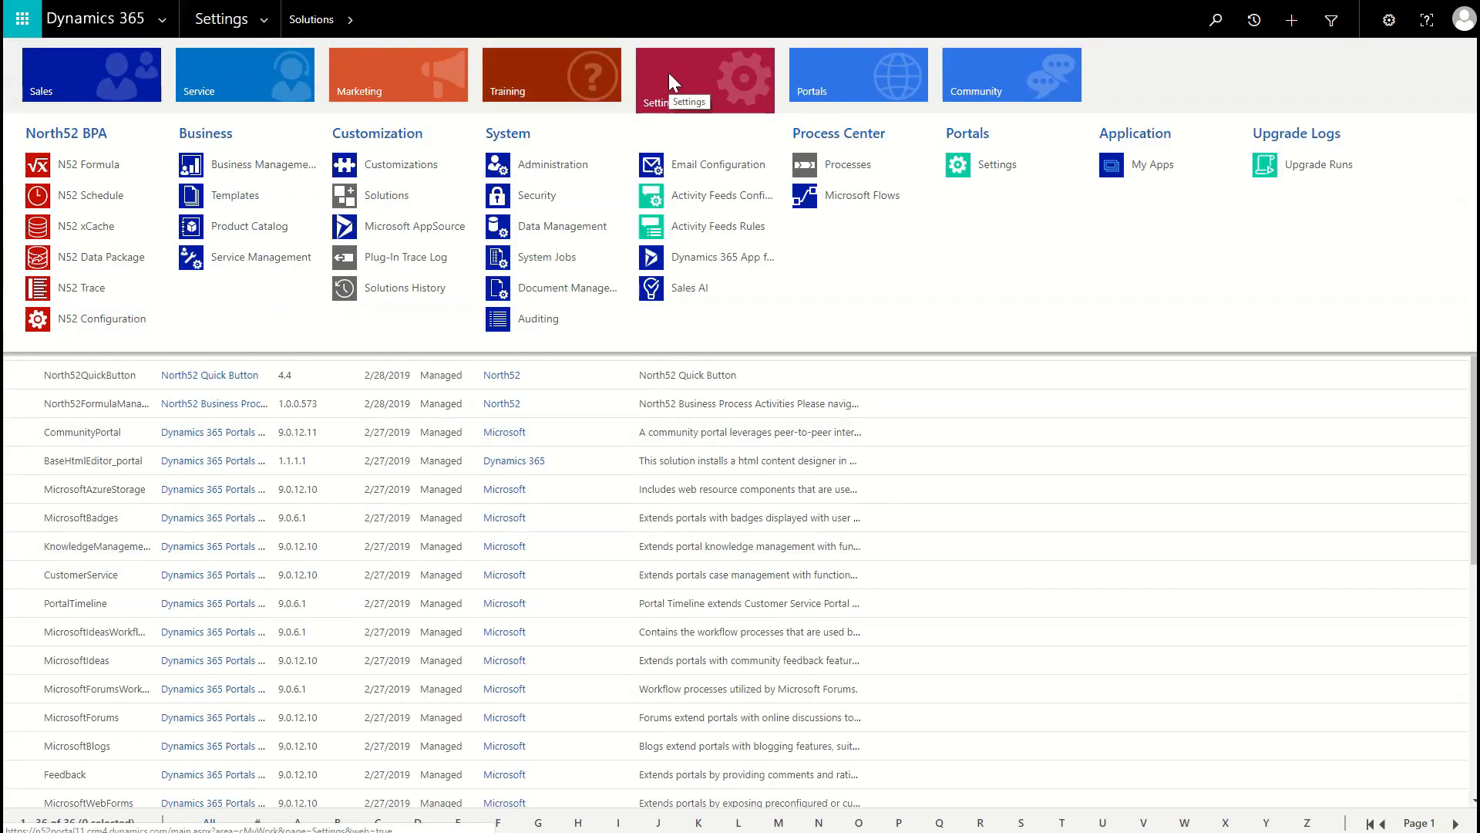
click(109, 262)
click(42, 53)
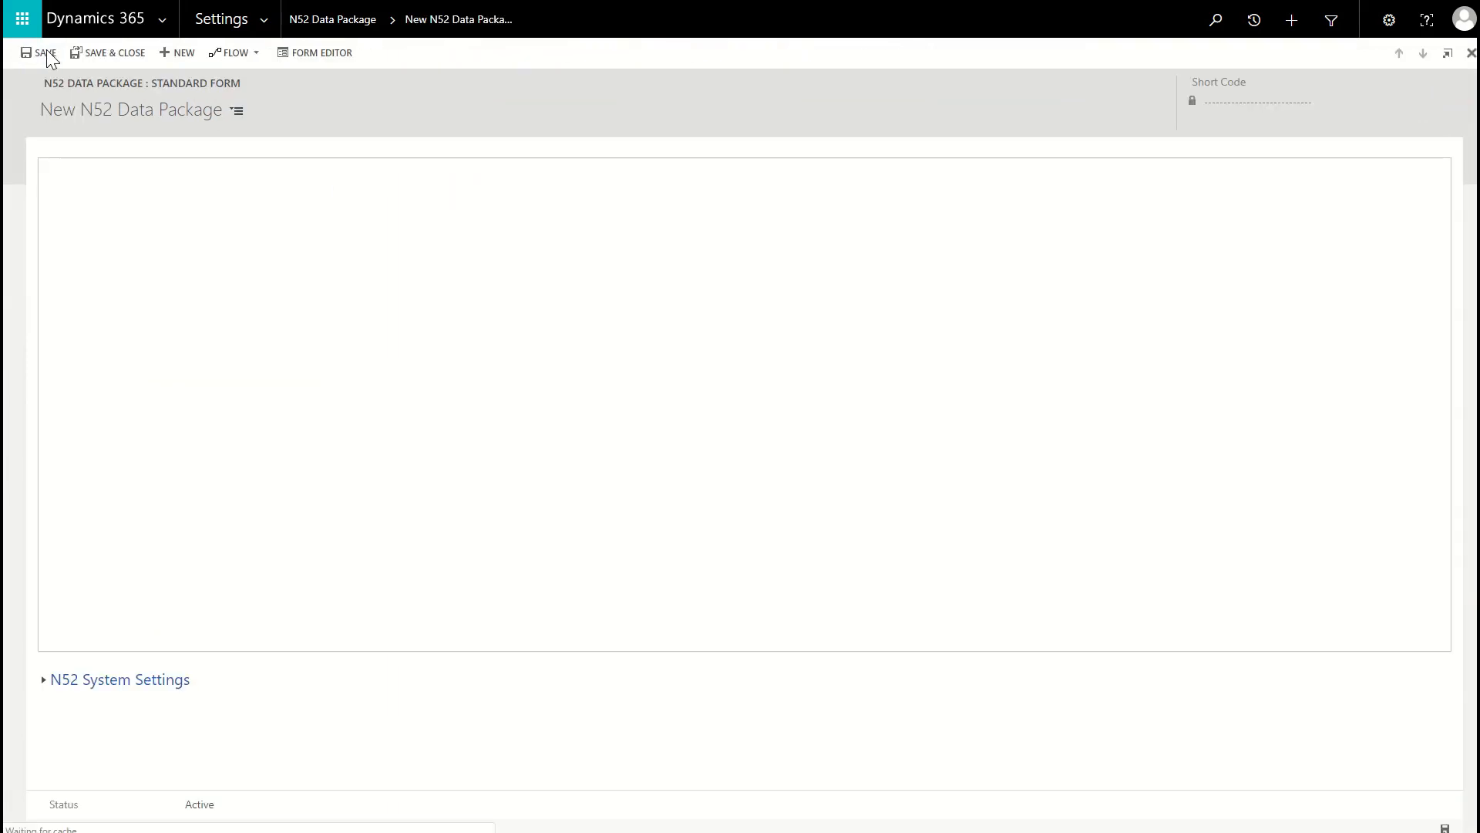
triple_click(261, 261)
text(Subject Tree Data Package)
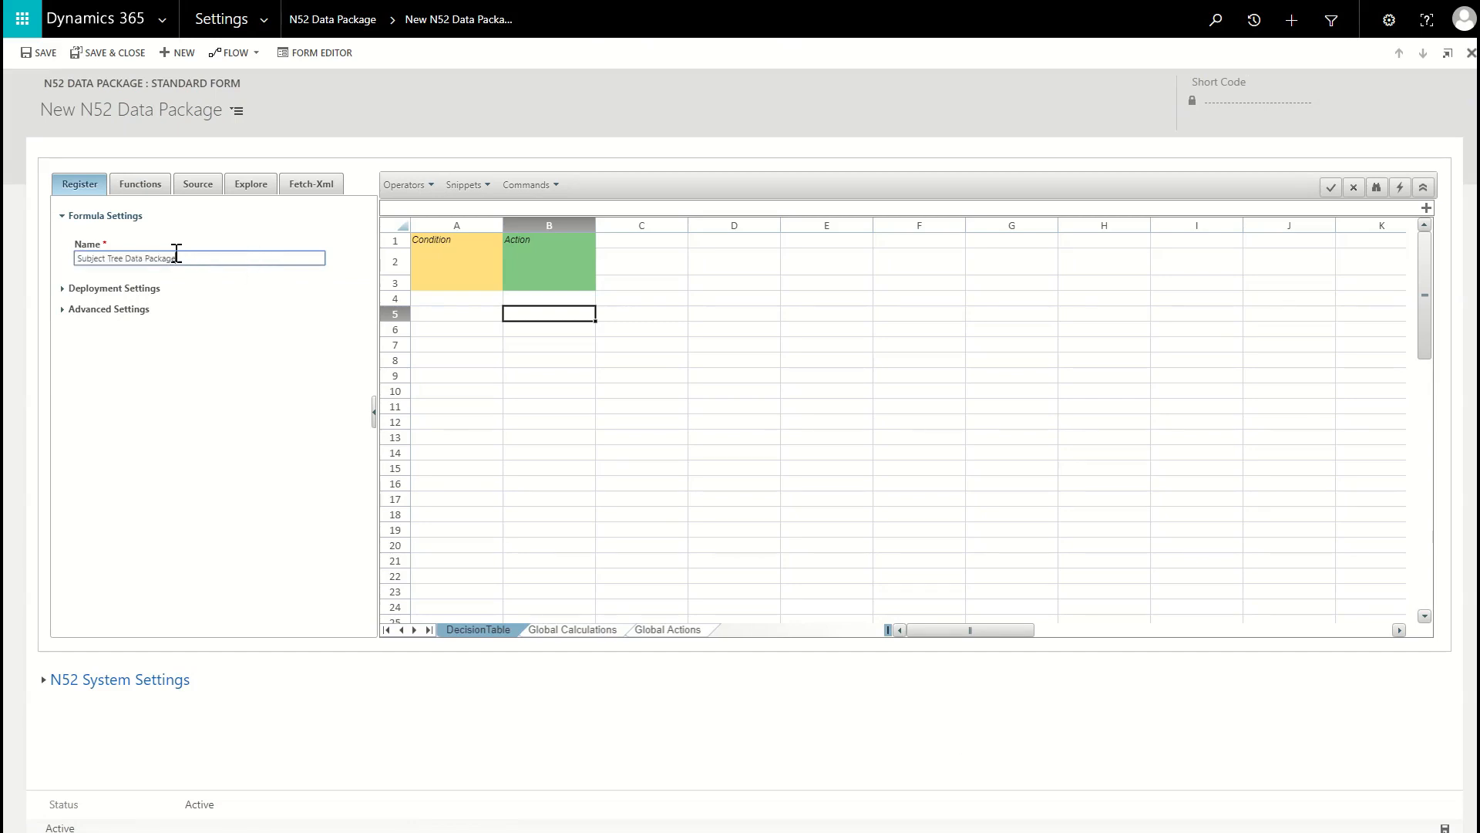
Set the data package's solution deployment to Subject Tree Data Package and save the record.
click(115, 294)
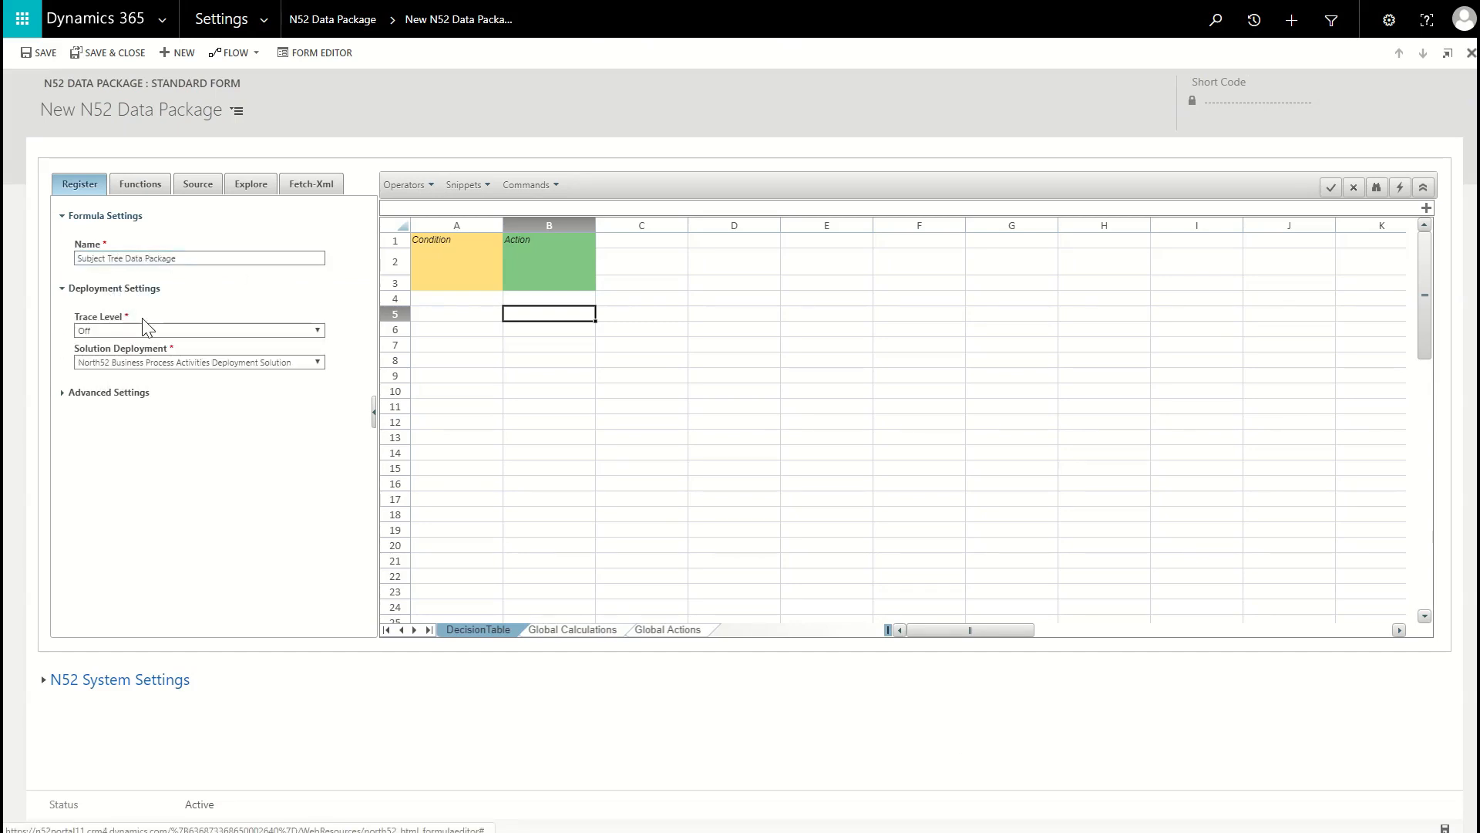
click(232, 366)
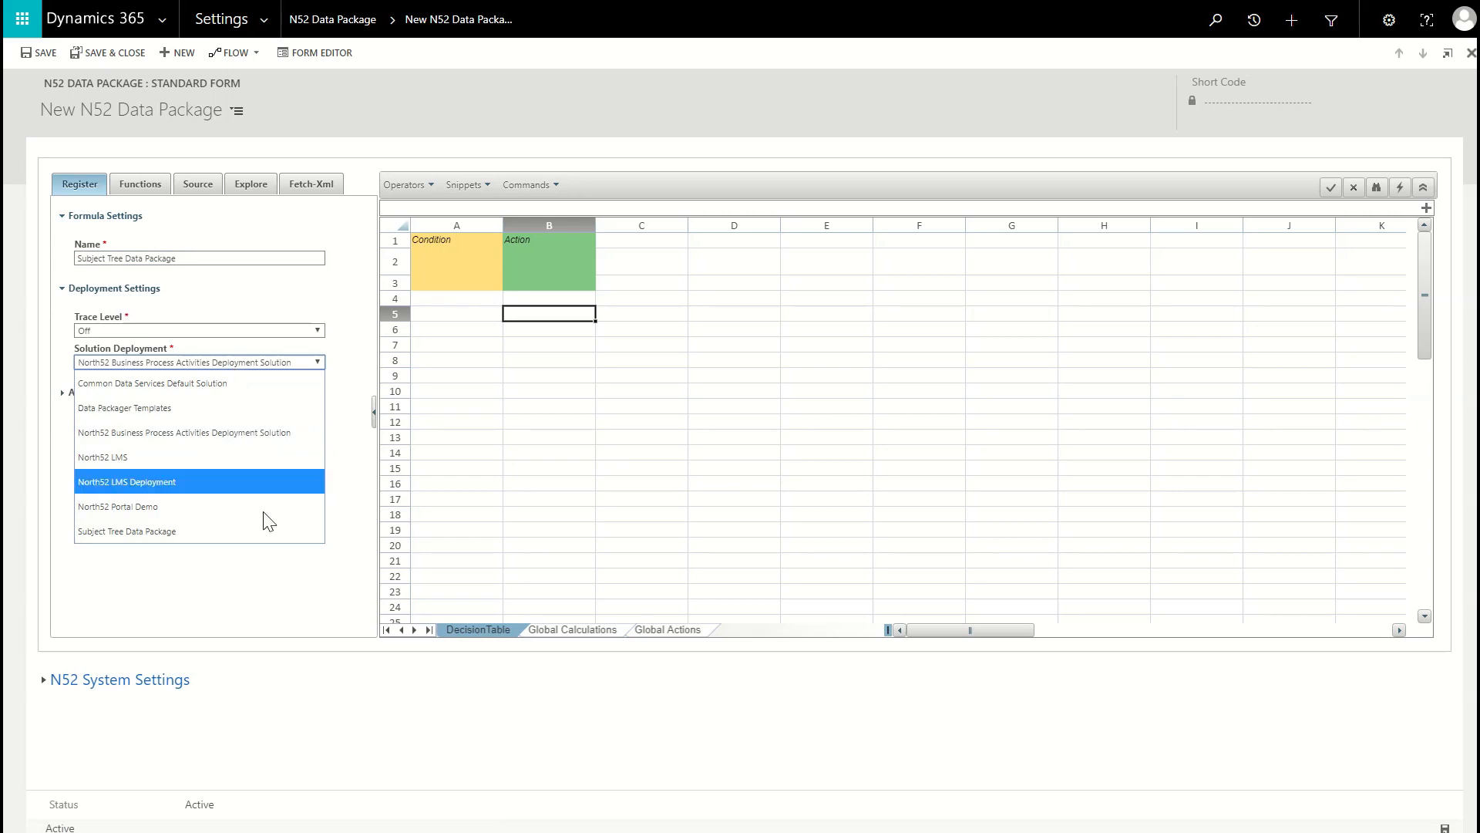
click(145, 530)
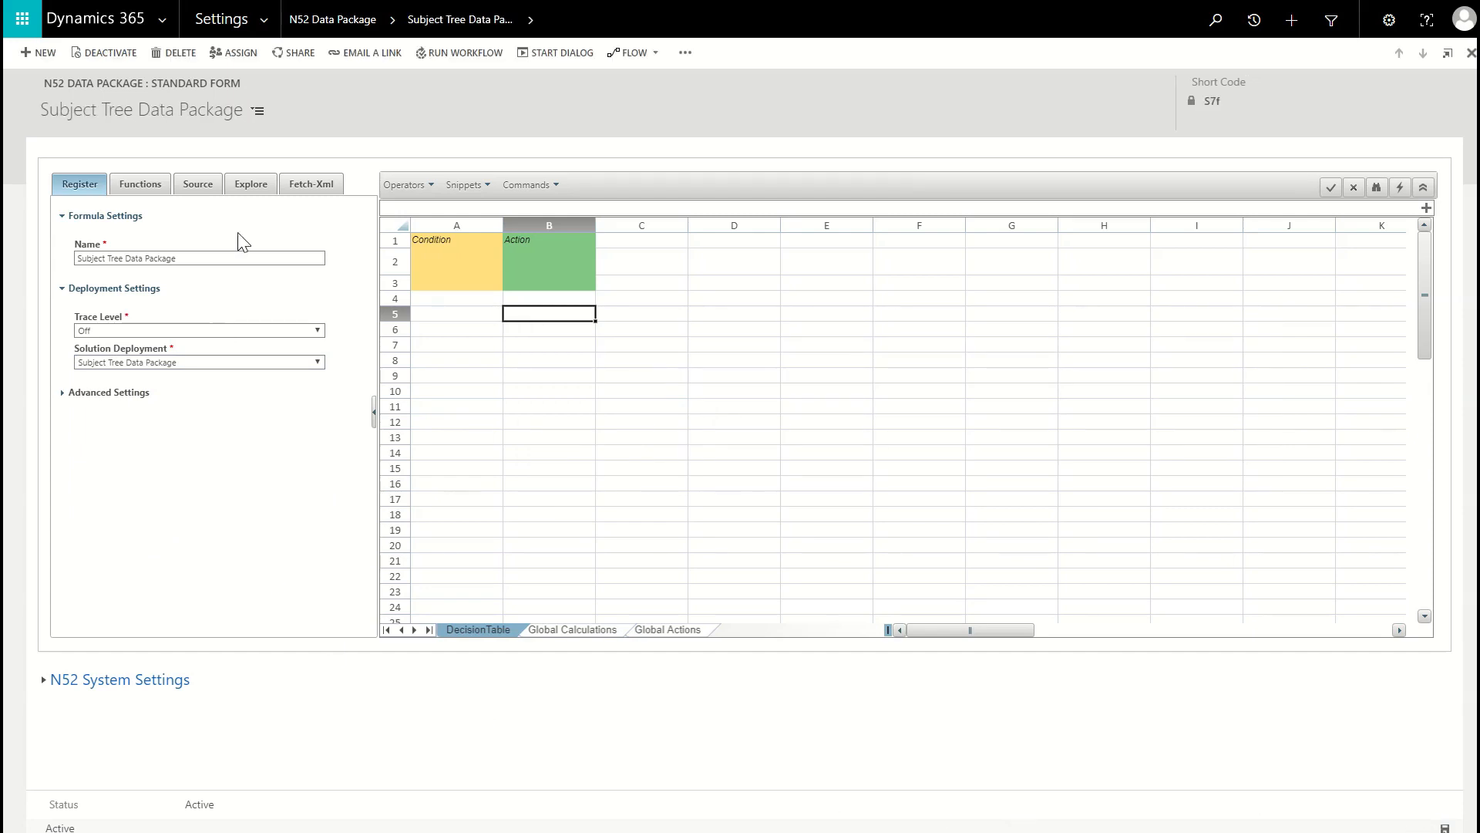
Explore the system data and list the records of the Subject entity.
click(250, 190)
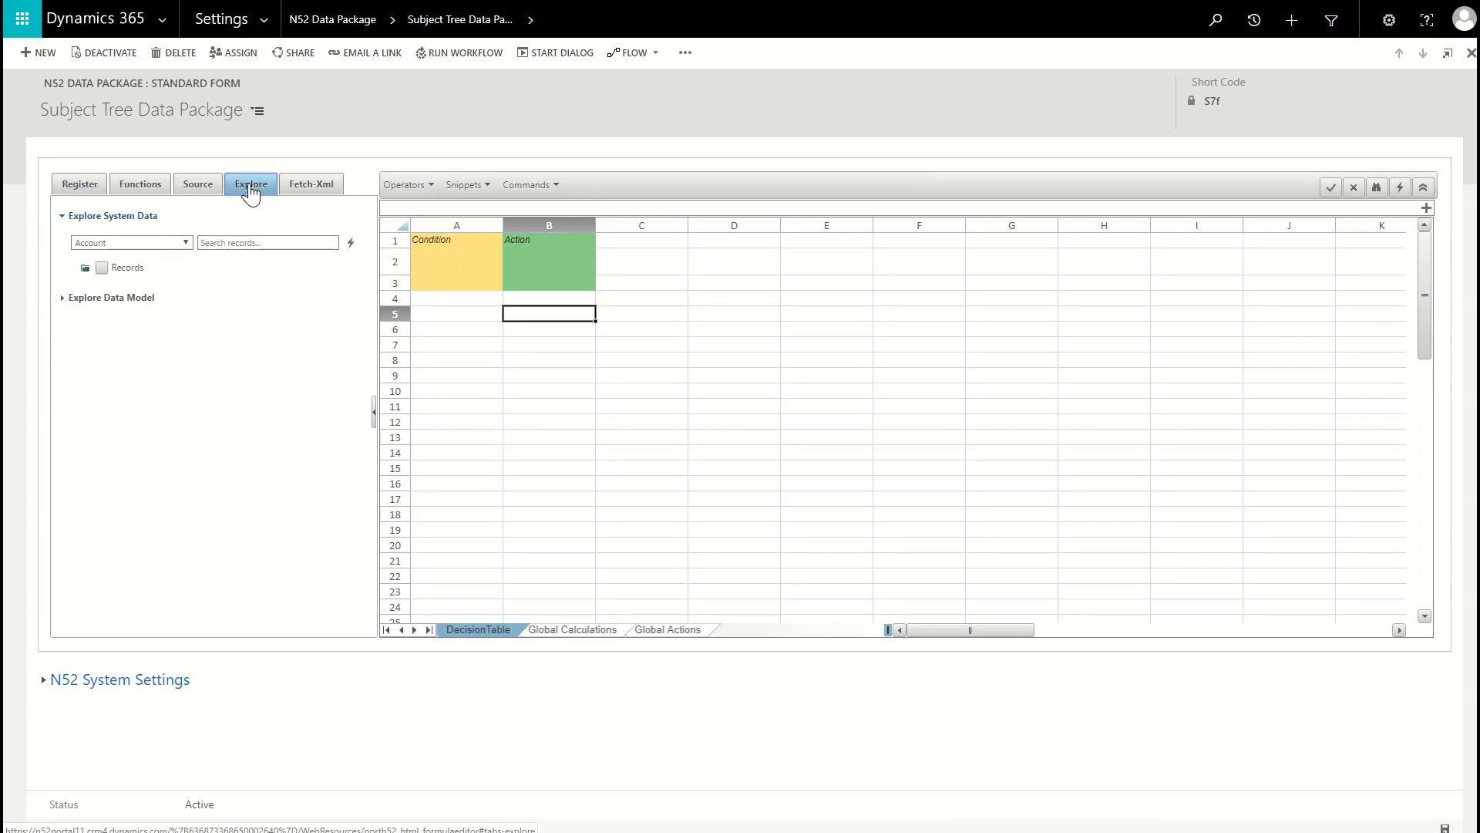
click(131, 243)
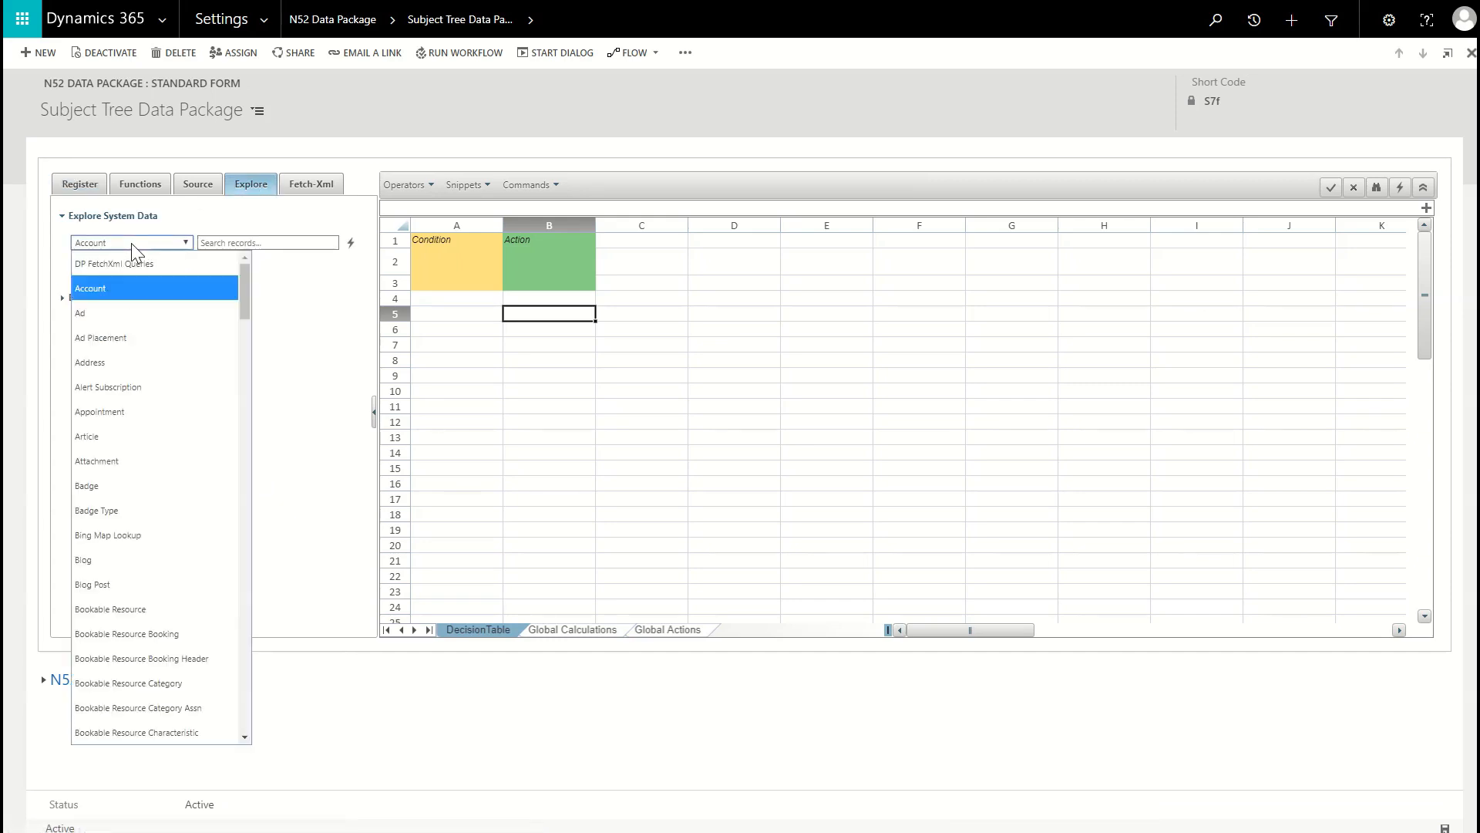
text(sub)
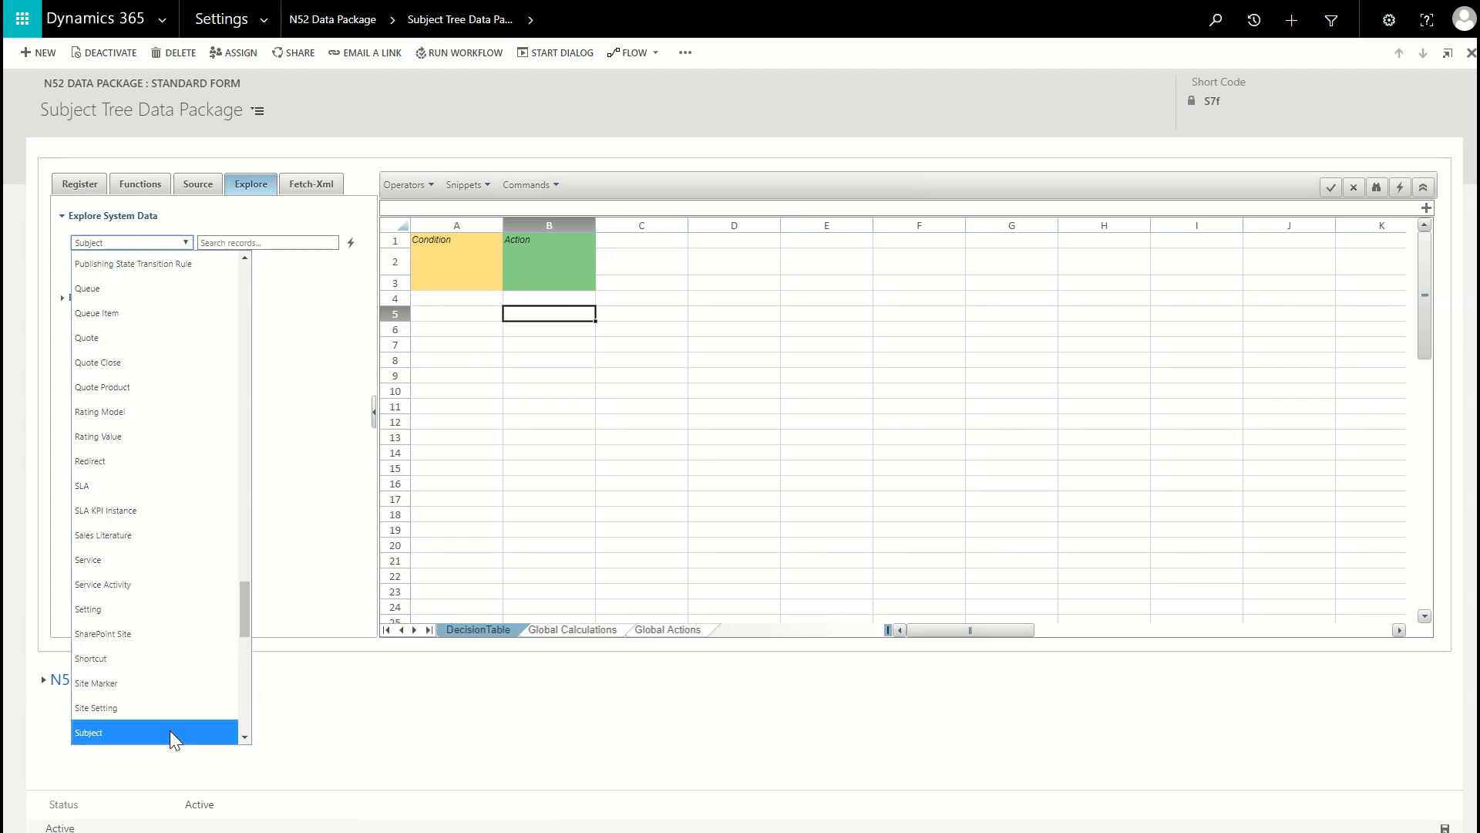
click(172, 734)
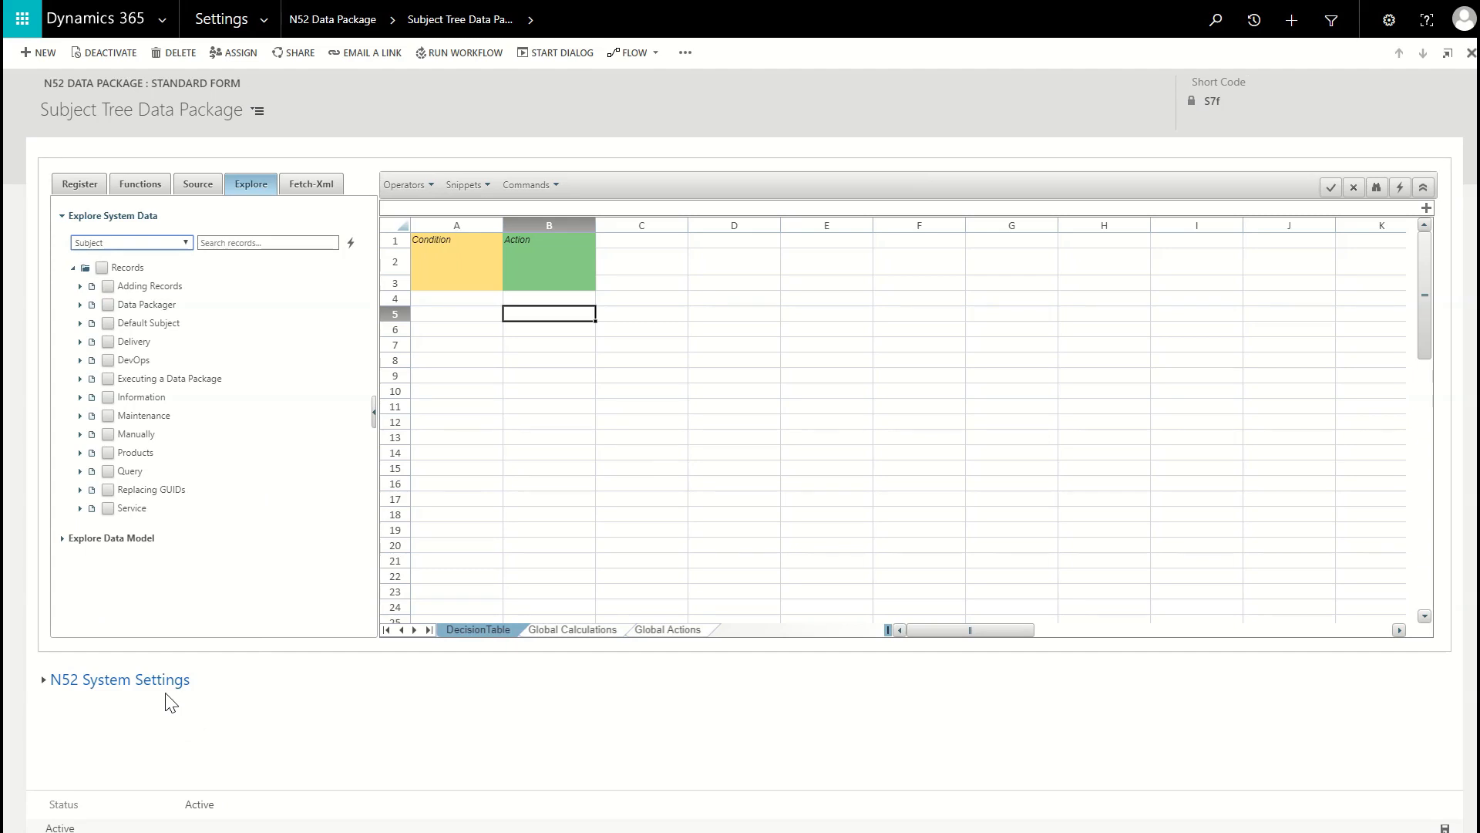
click(240, 243)
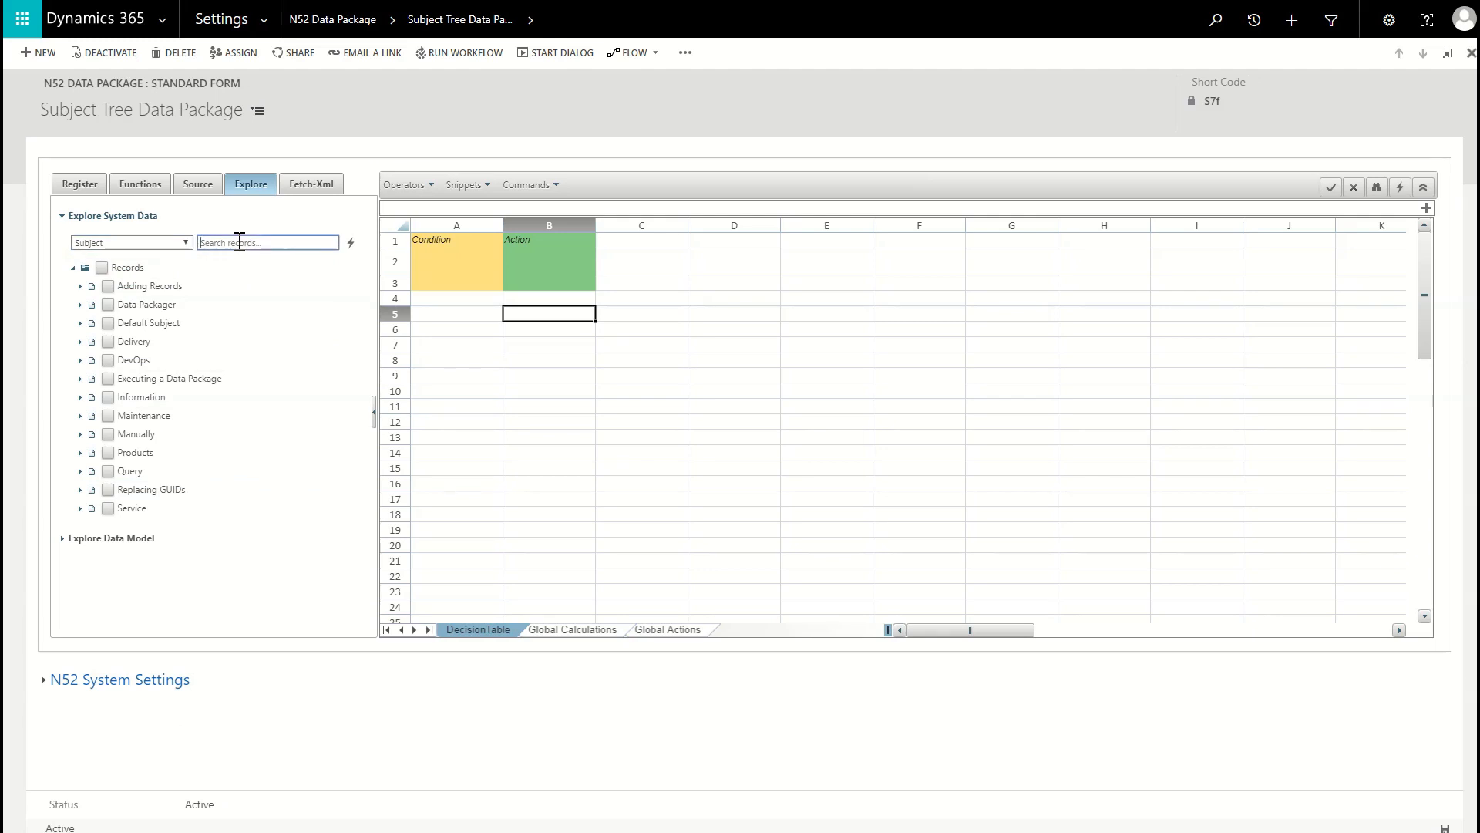
Expand the Data Packager subject's 1:N related child subjects, down to the related records of Adding Records.
click(80, 305)
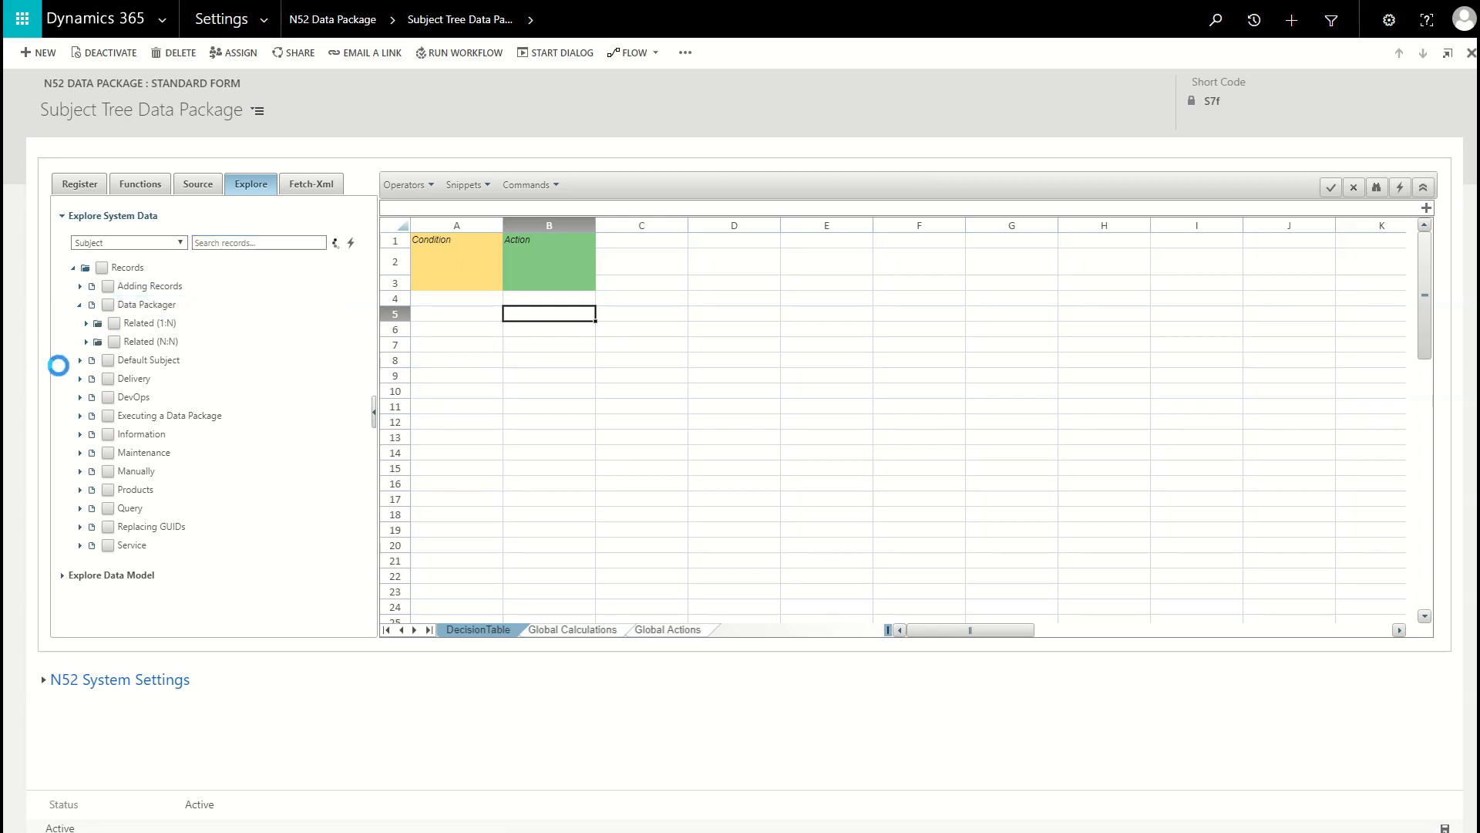
click(86, 323)
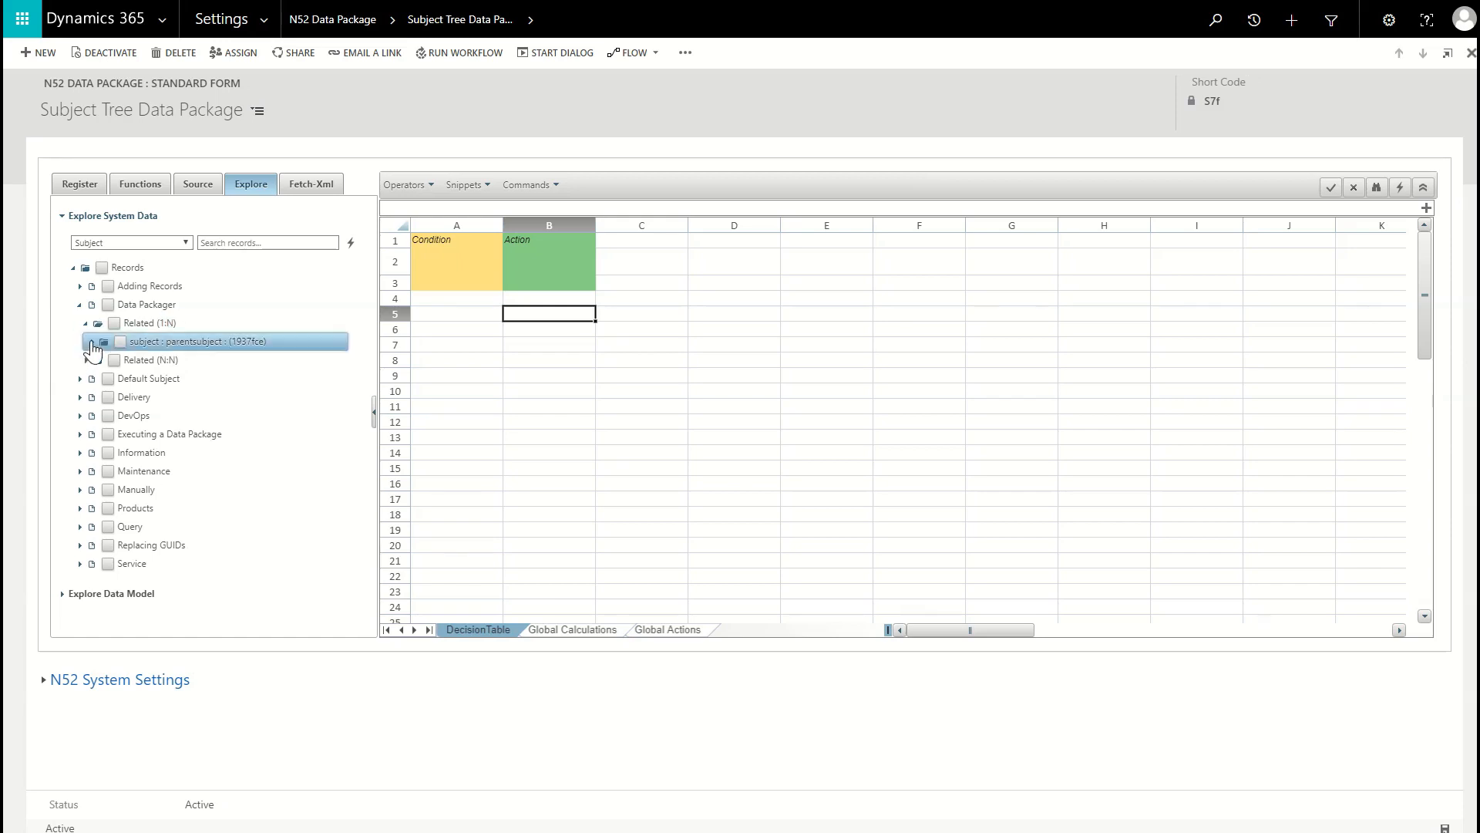
click(92, 342)
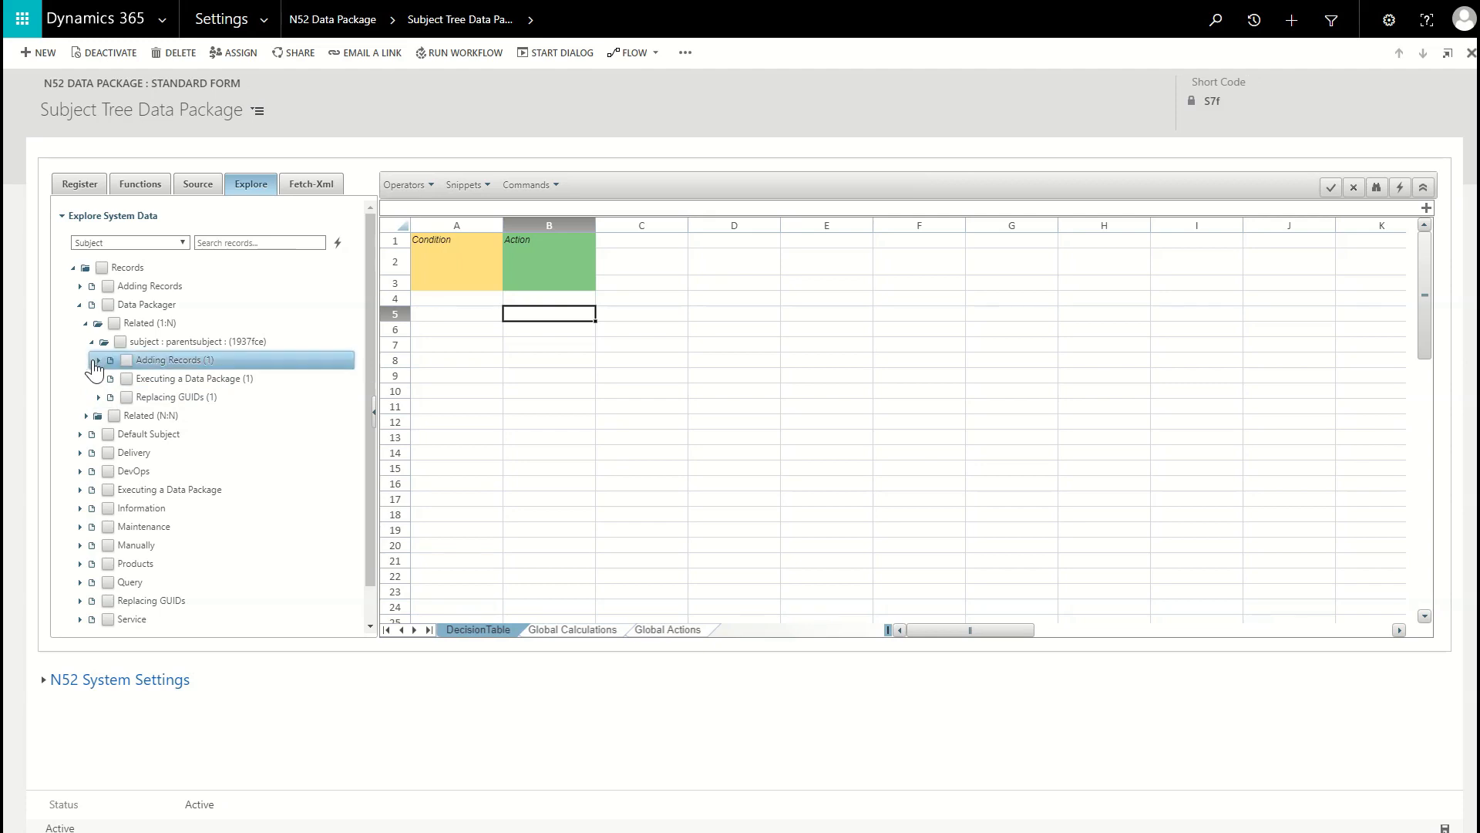
click(98, 360)
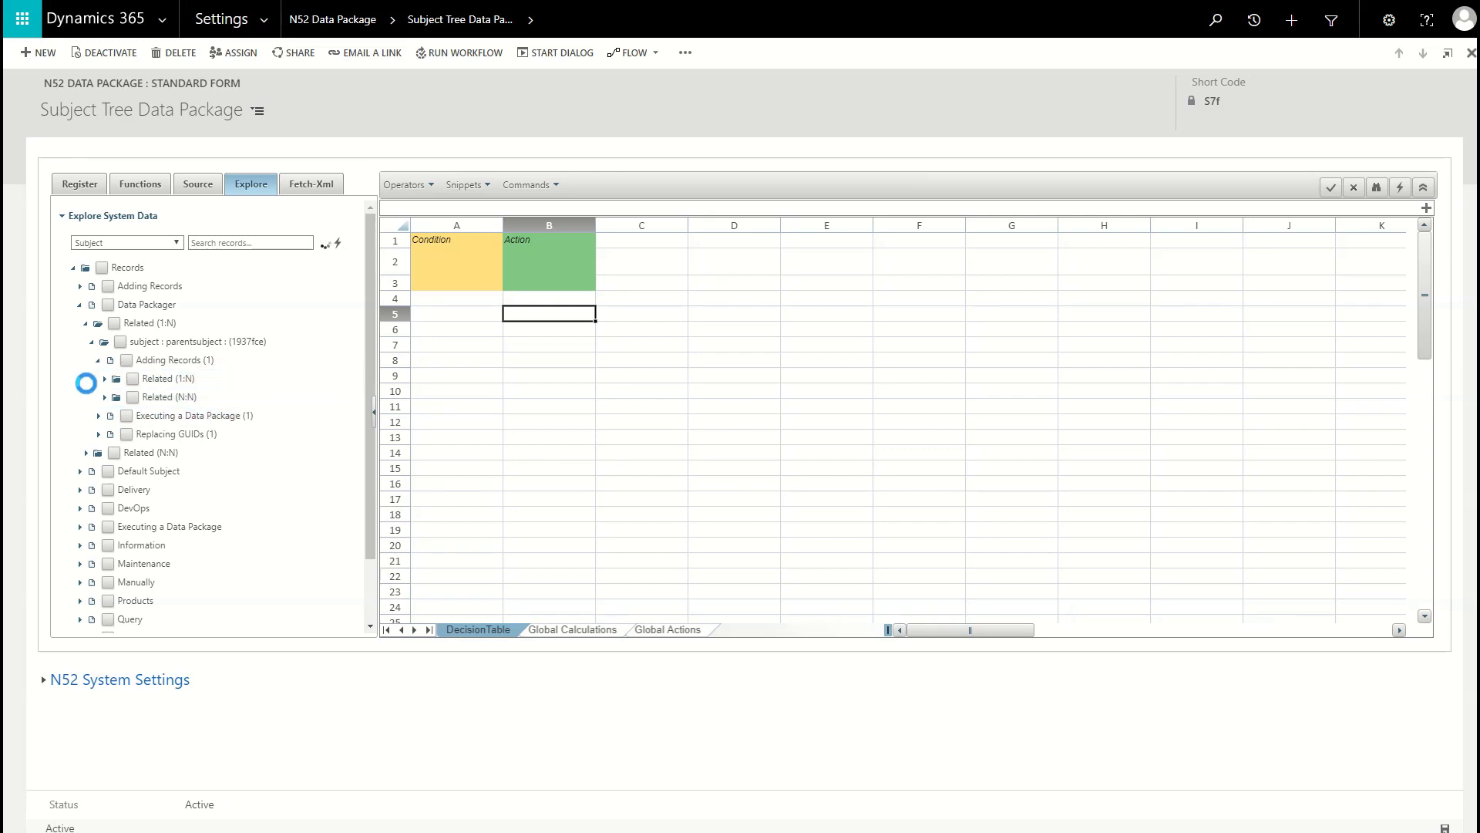
click(105, 378)
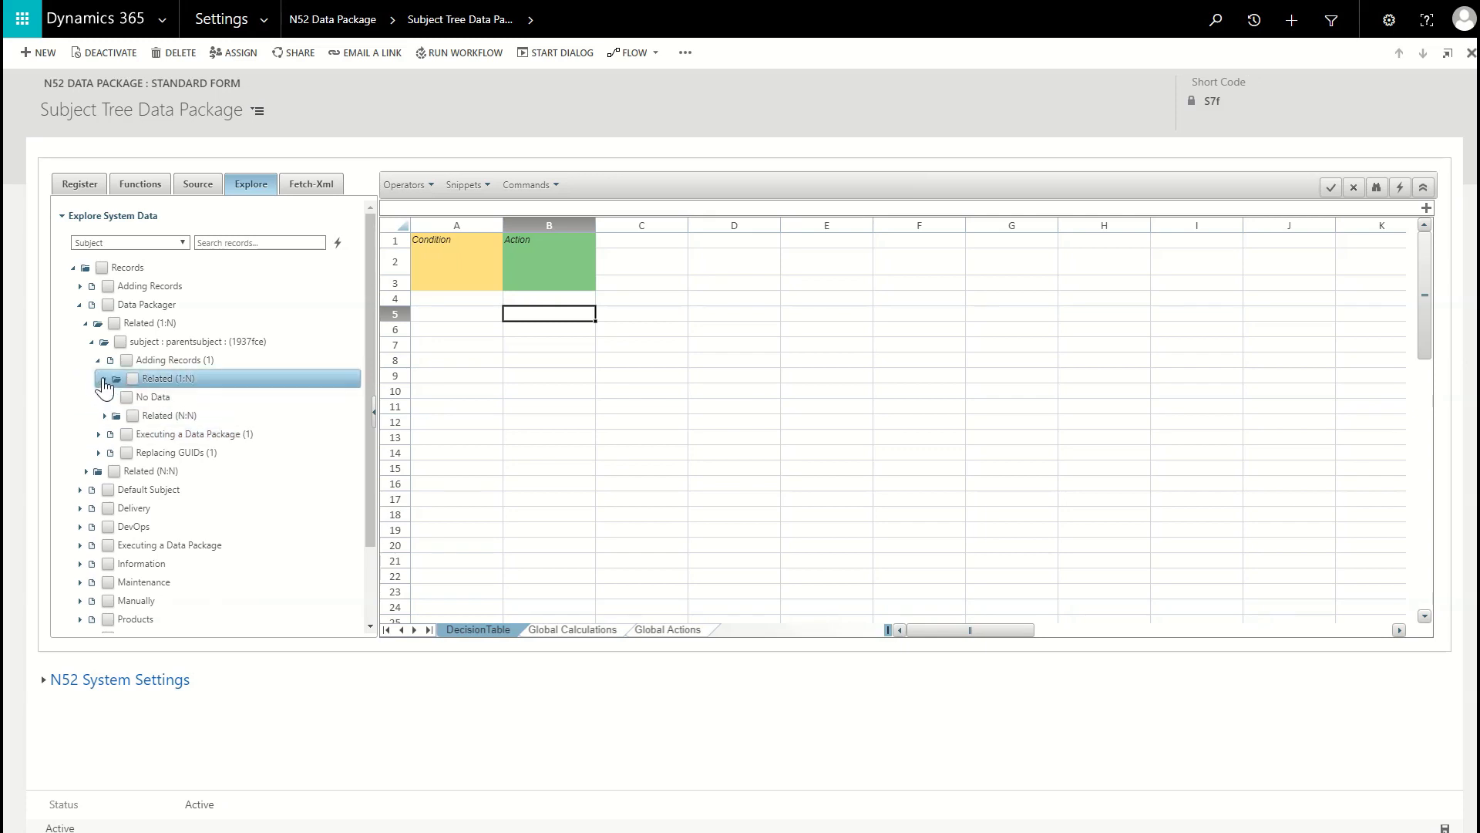
Expand the 1:N related records of the Executing a Data Package and Replacing GUIDs subjects under Data Packager.
click(98, 435)
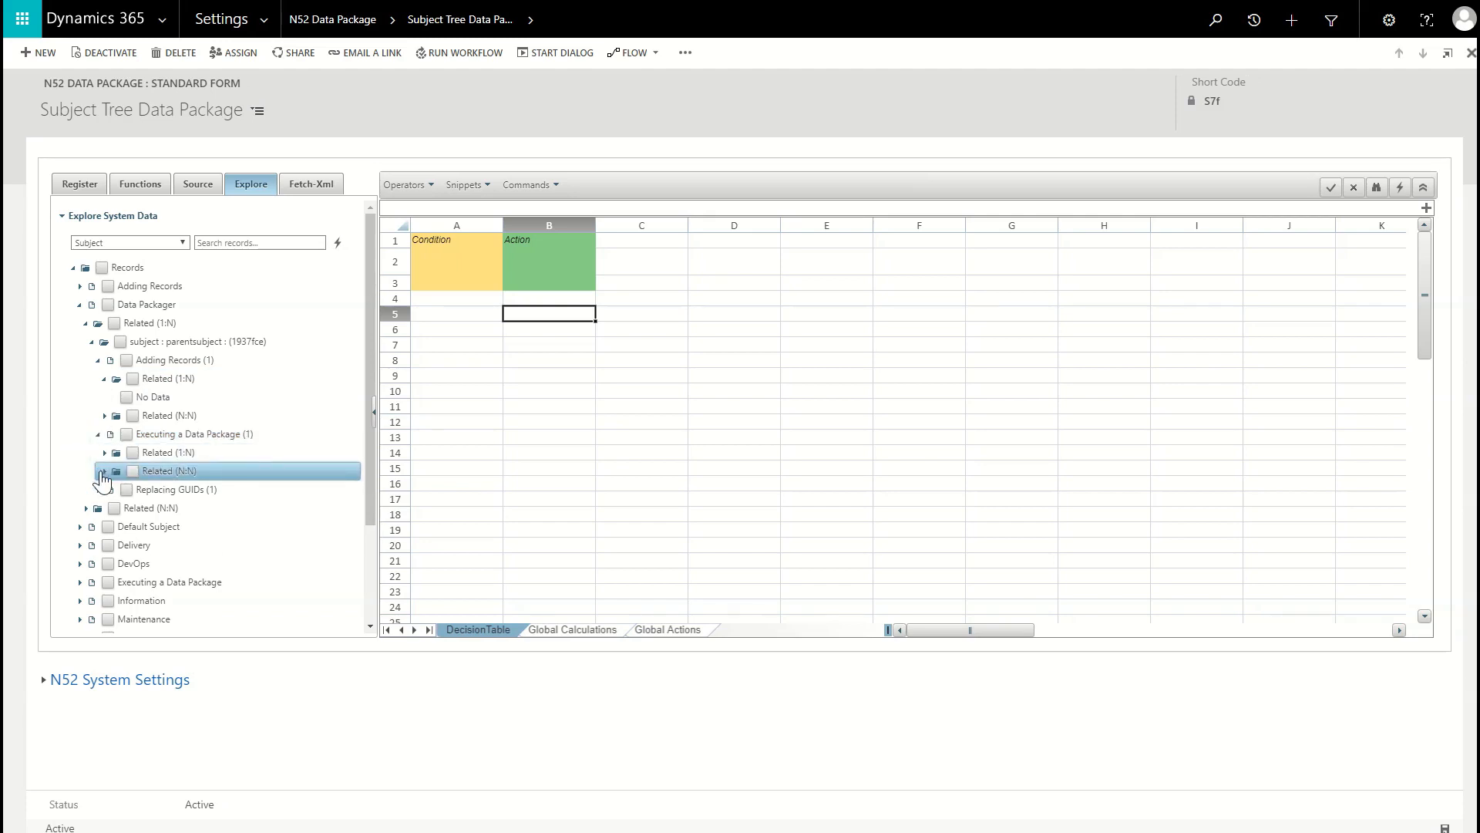
click(105, 454)
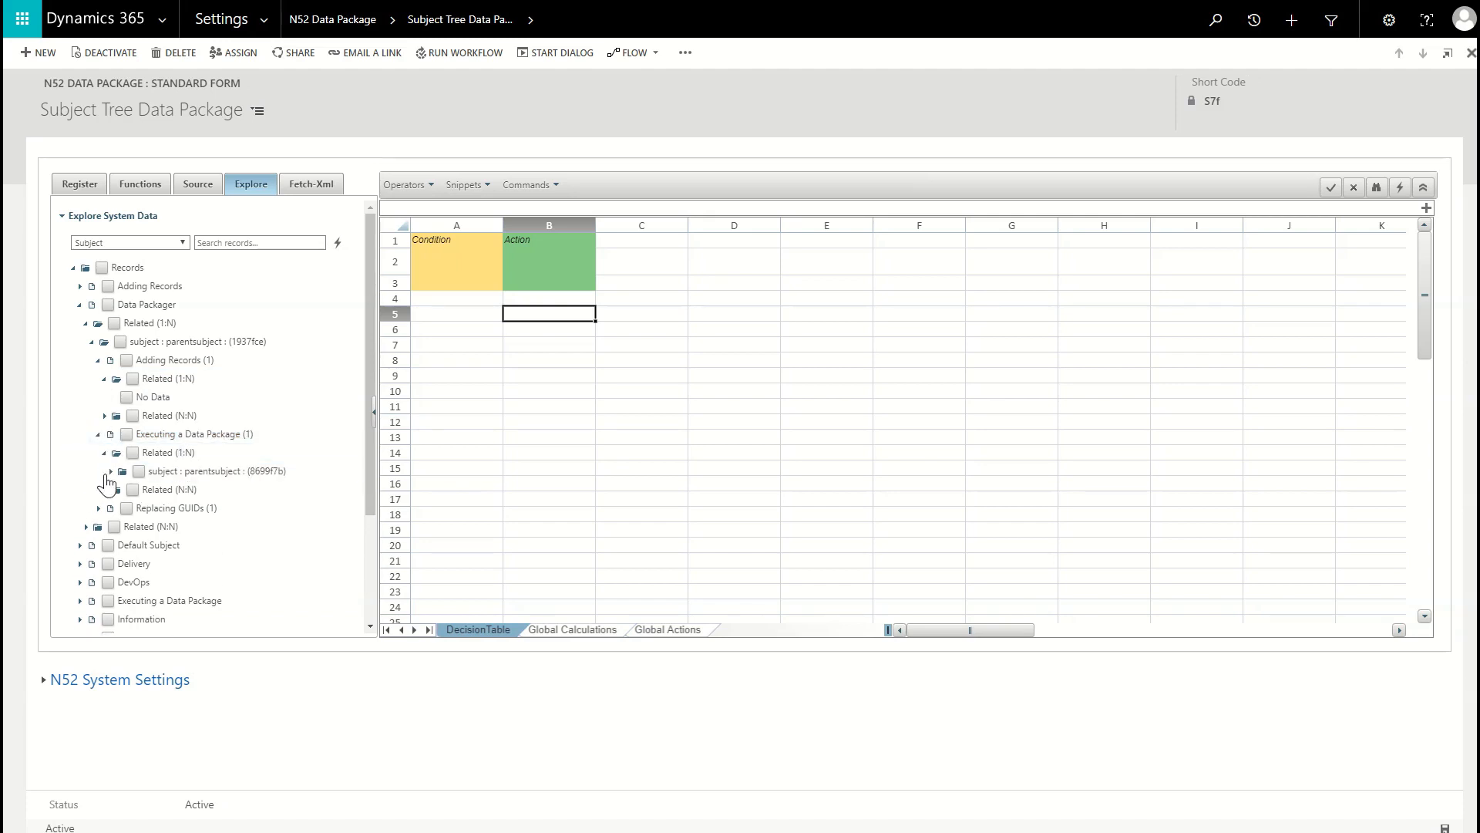
click(107, 472)
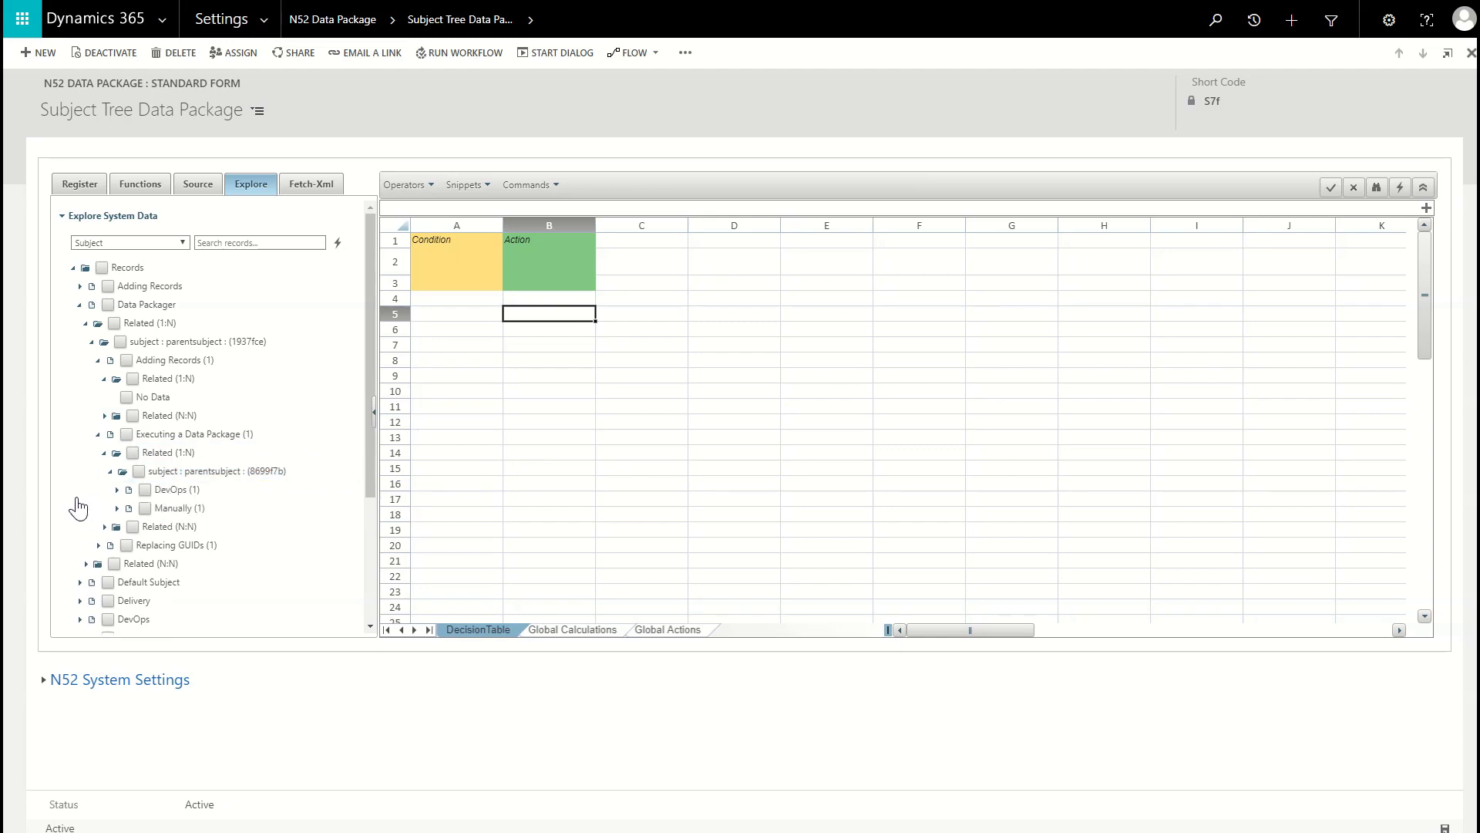
click(98, 545)
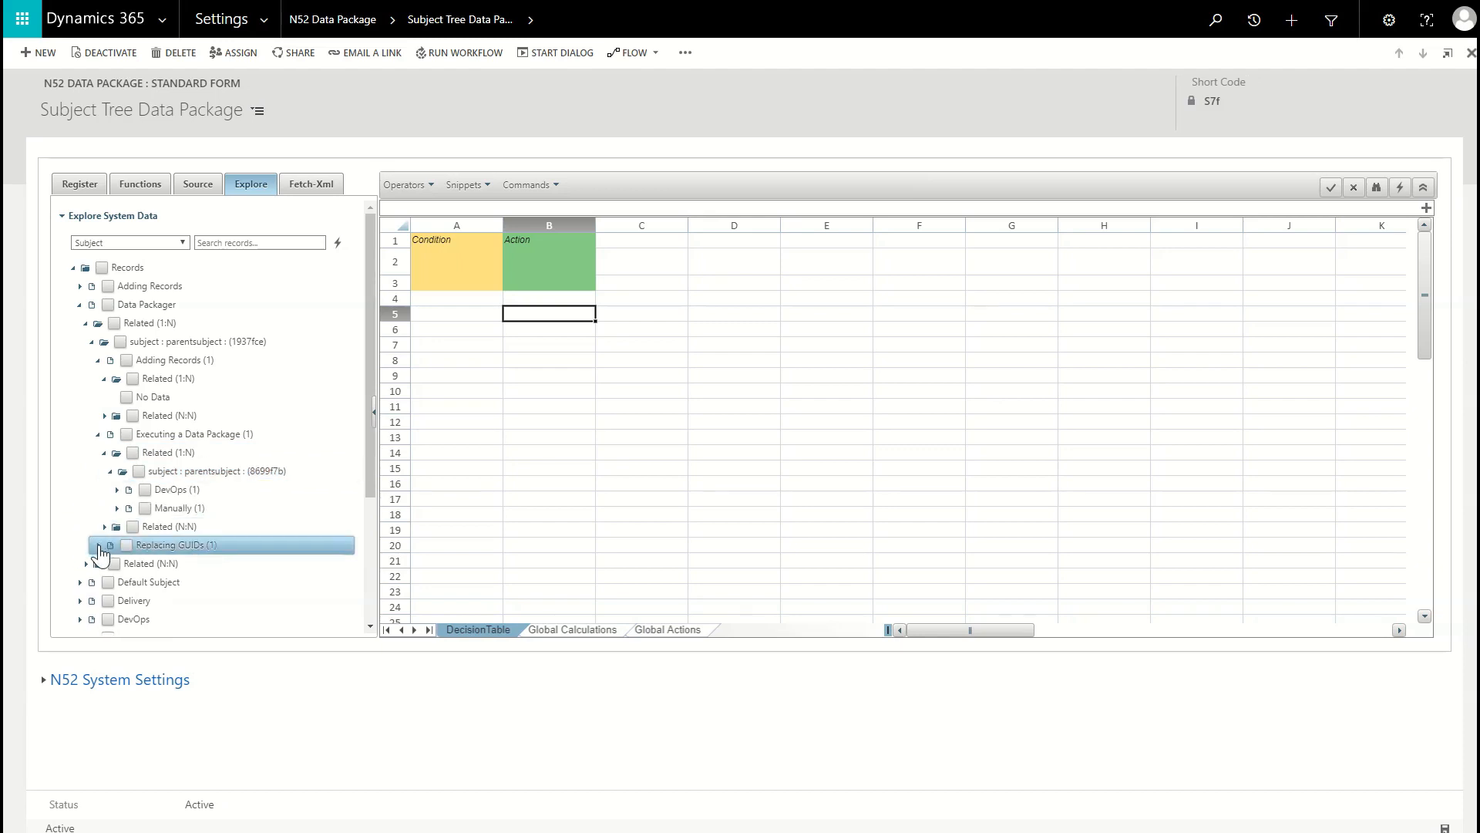
click(102, 564)
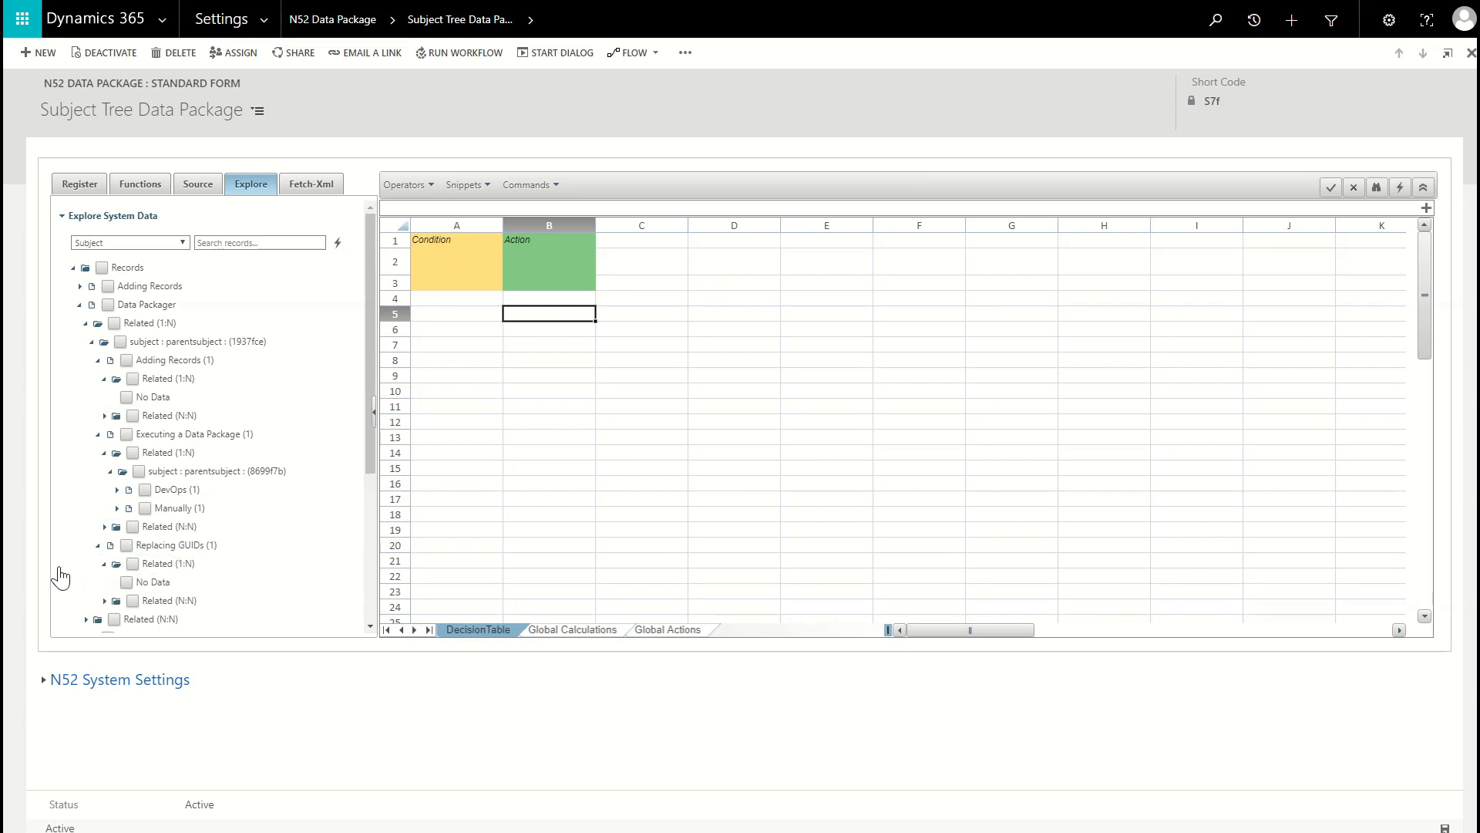
click(136, 588)
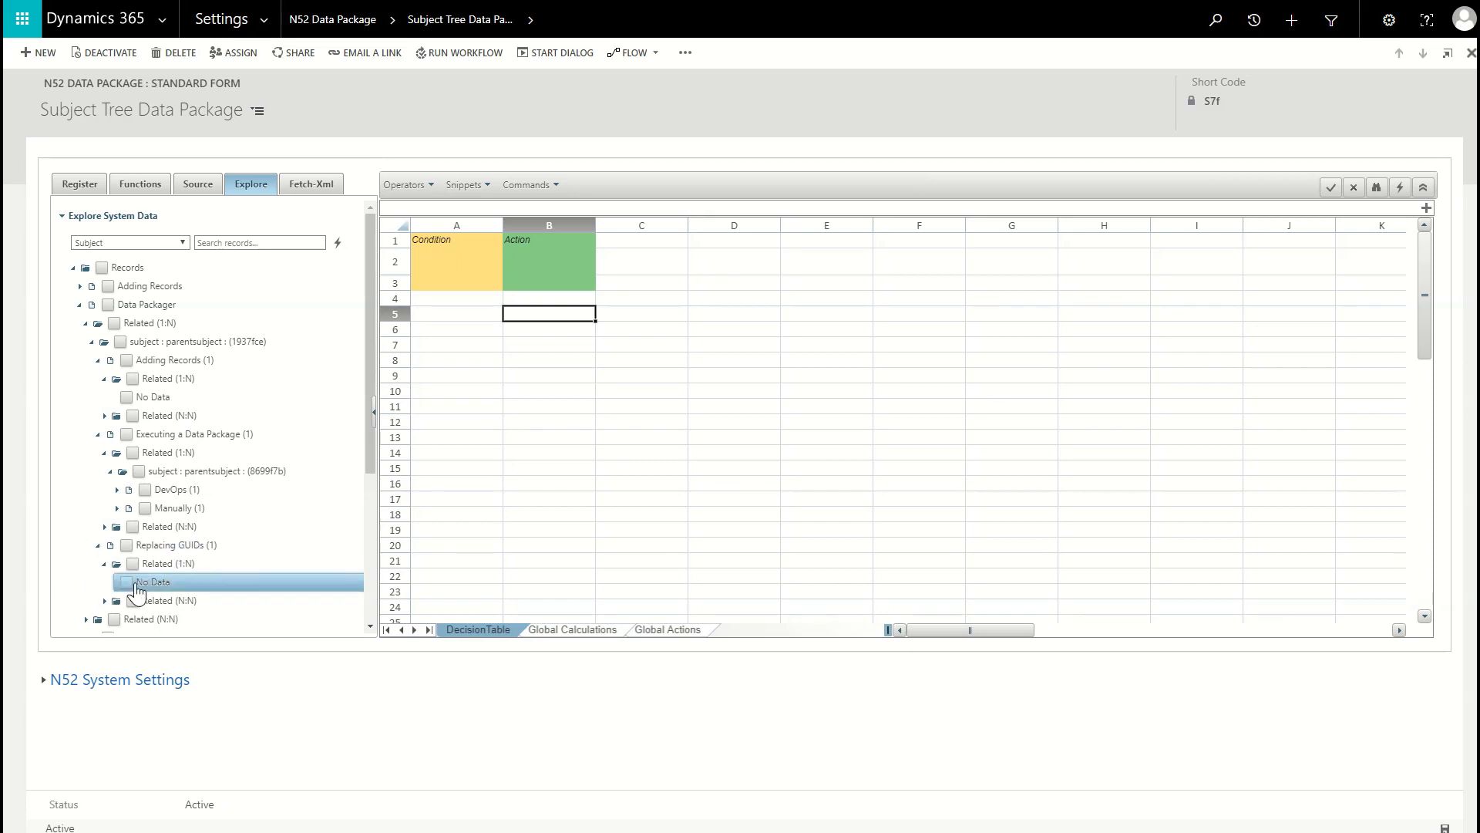
Select Replacing GUIDs, Executing a Data Package with its DevOps and Manually children, and Adding Records under Data Packager.
click(132, 548)
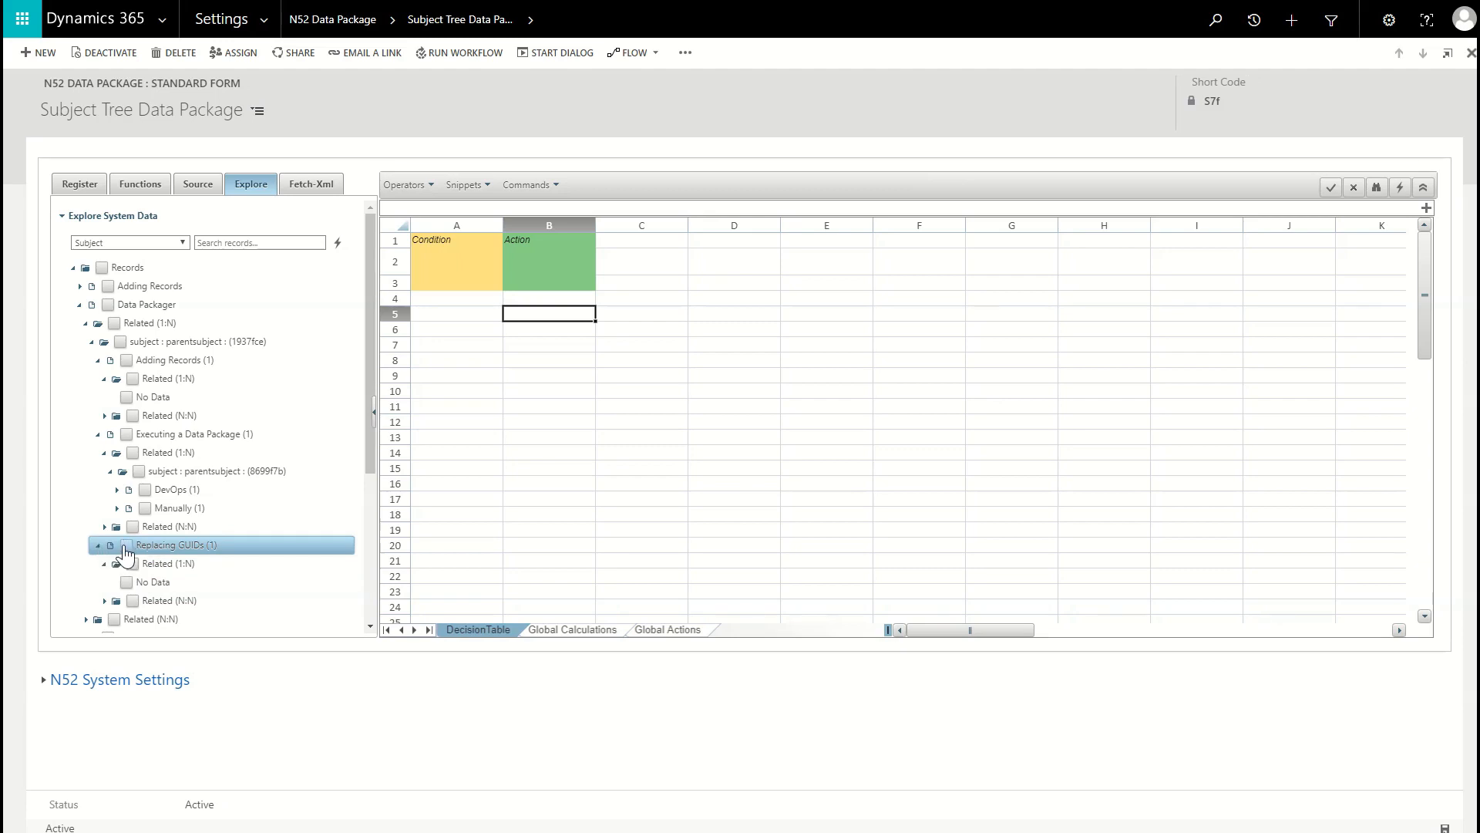
click(126, 545)
click(139, 474)
click(221, 476)
click(126, 439)
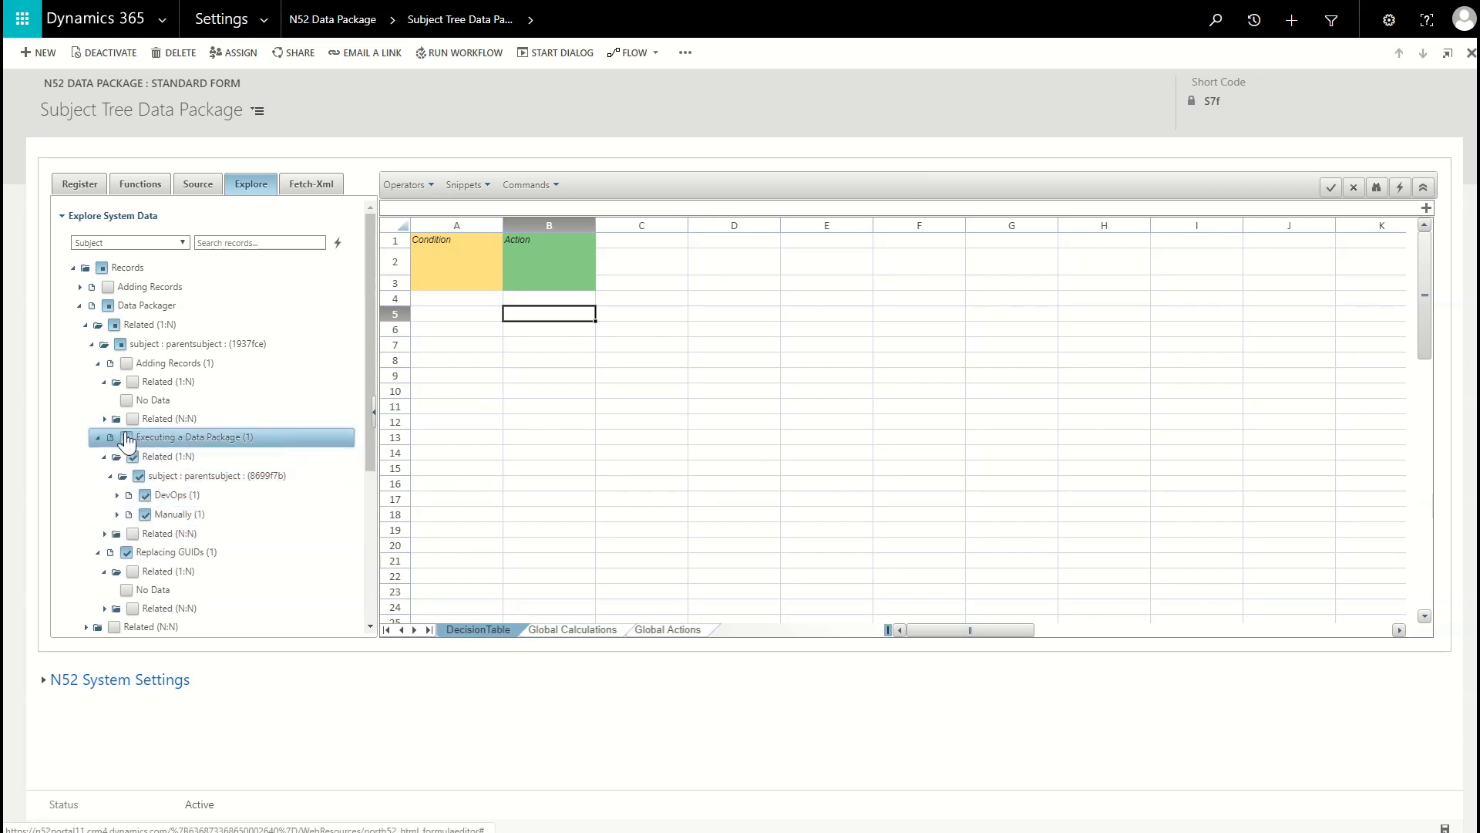
click(125, 438)
click(127, 370)
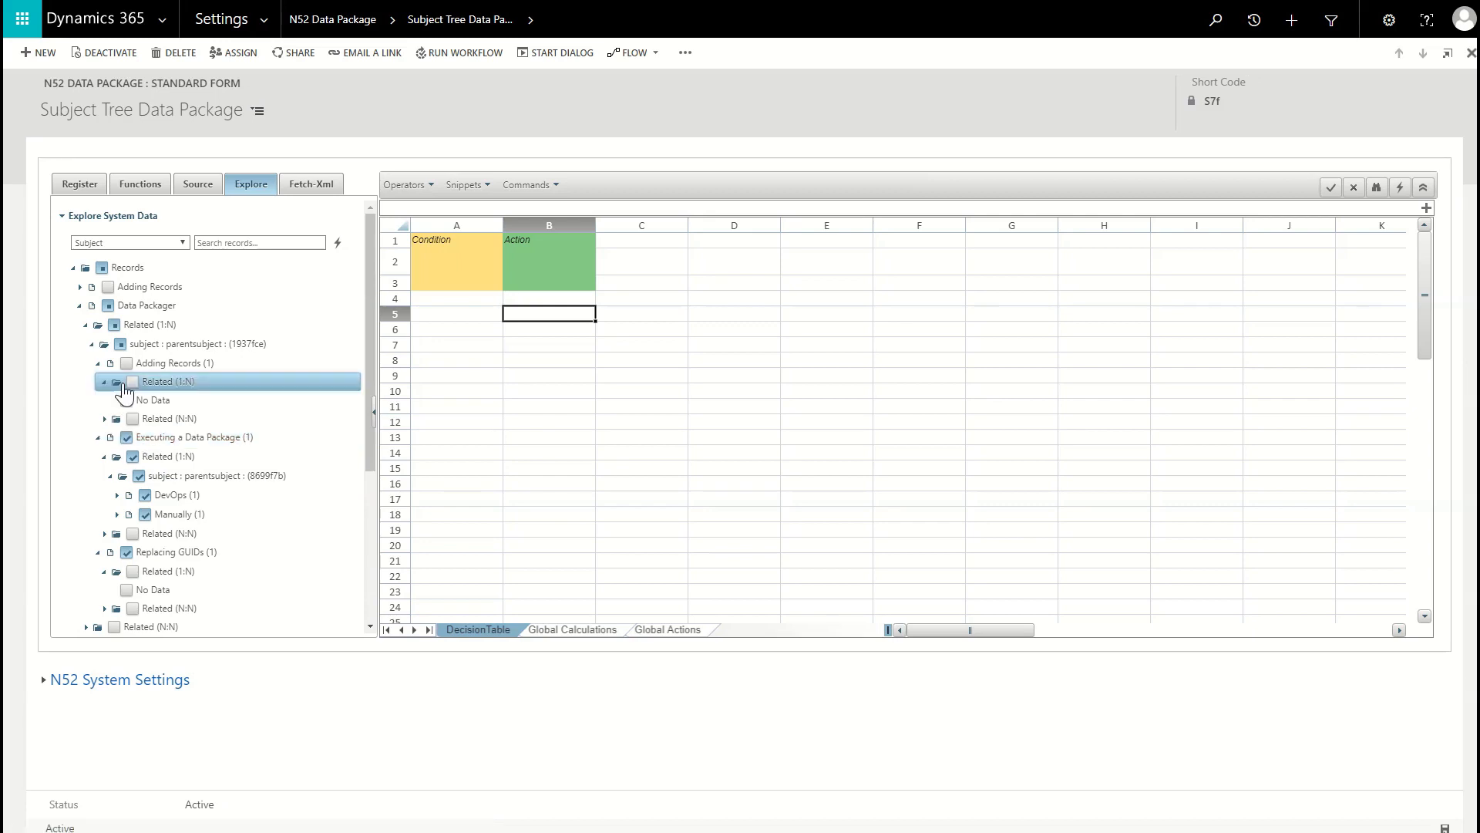
click(127, 366)
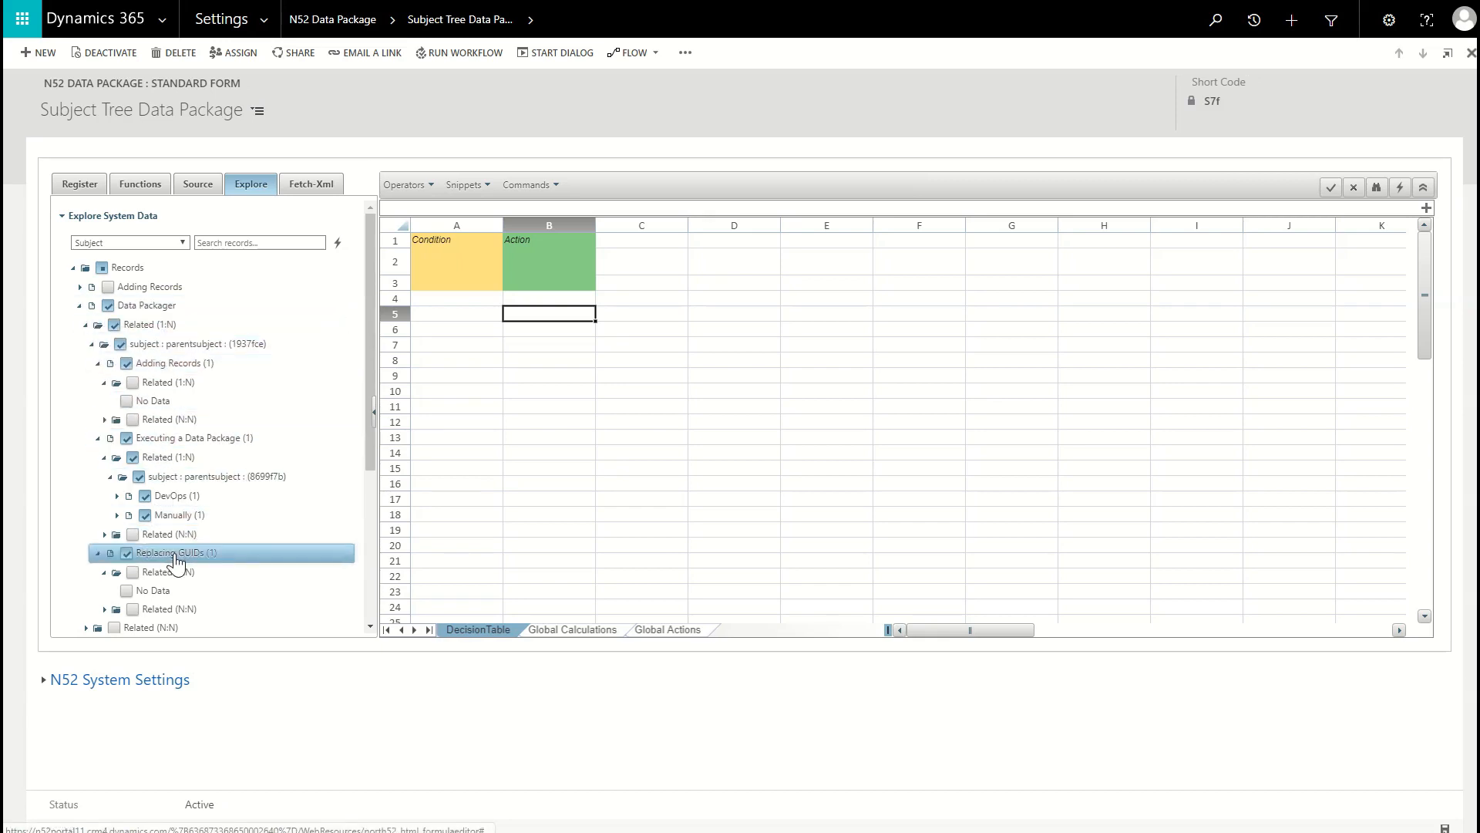
Generate the package sheets from the selected subjects and compare the Subject and Subject-SR-Update sheets.
click(337, 244)
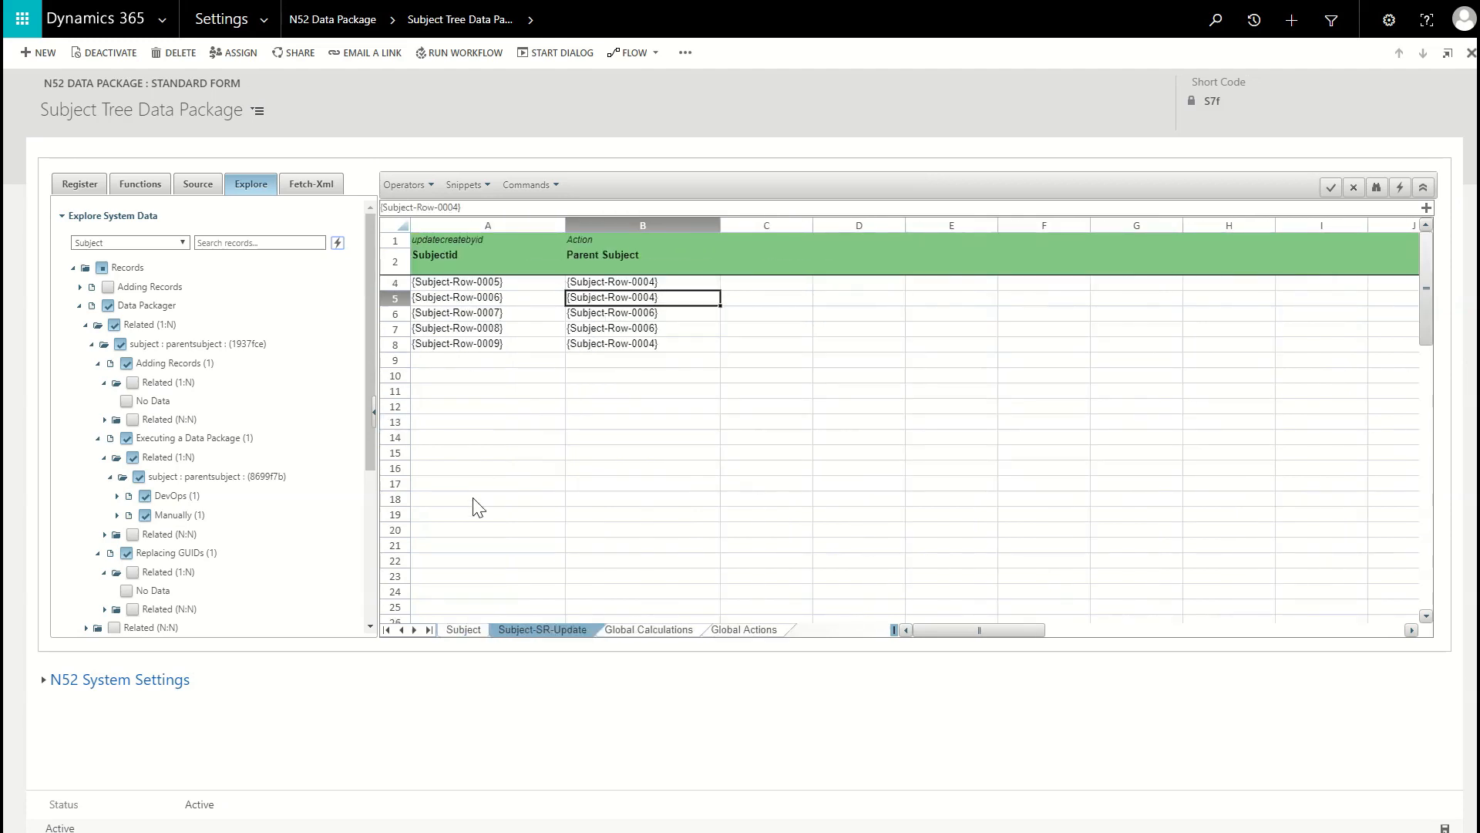
click(464, 630)
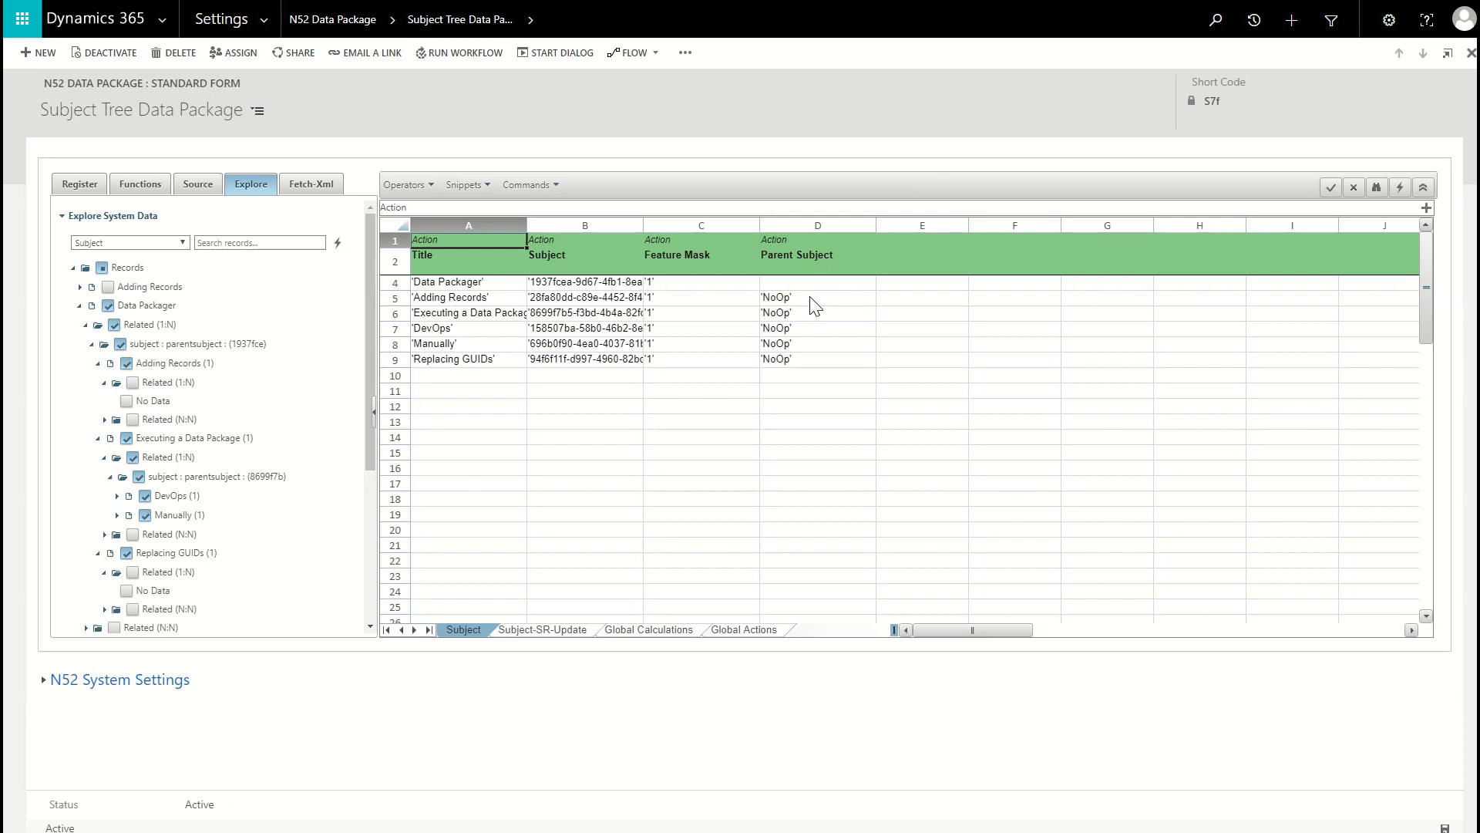
click(556, 631)
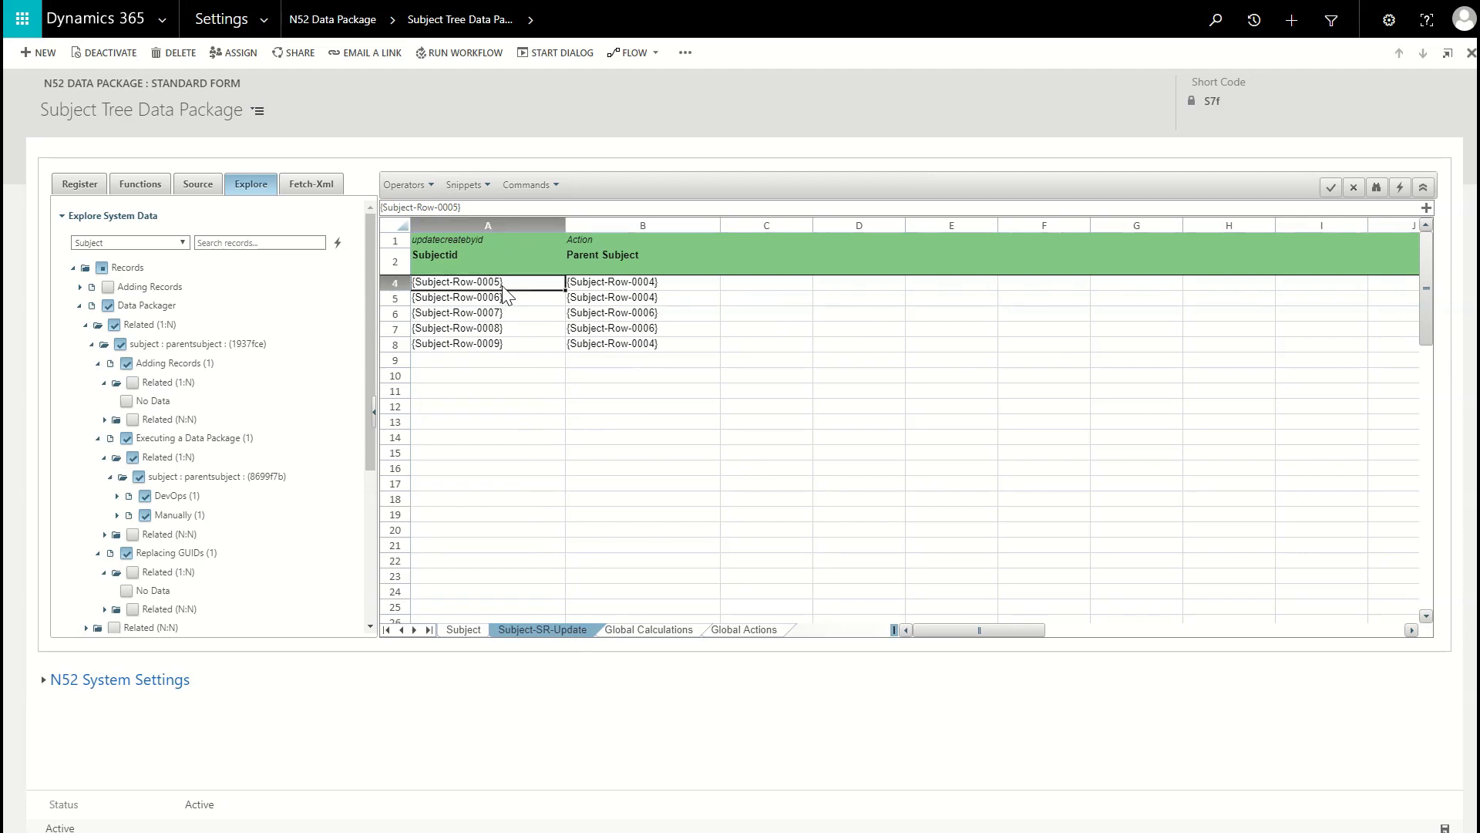
click(457, 634)
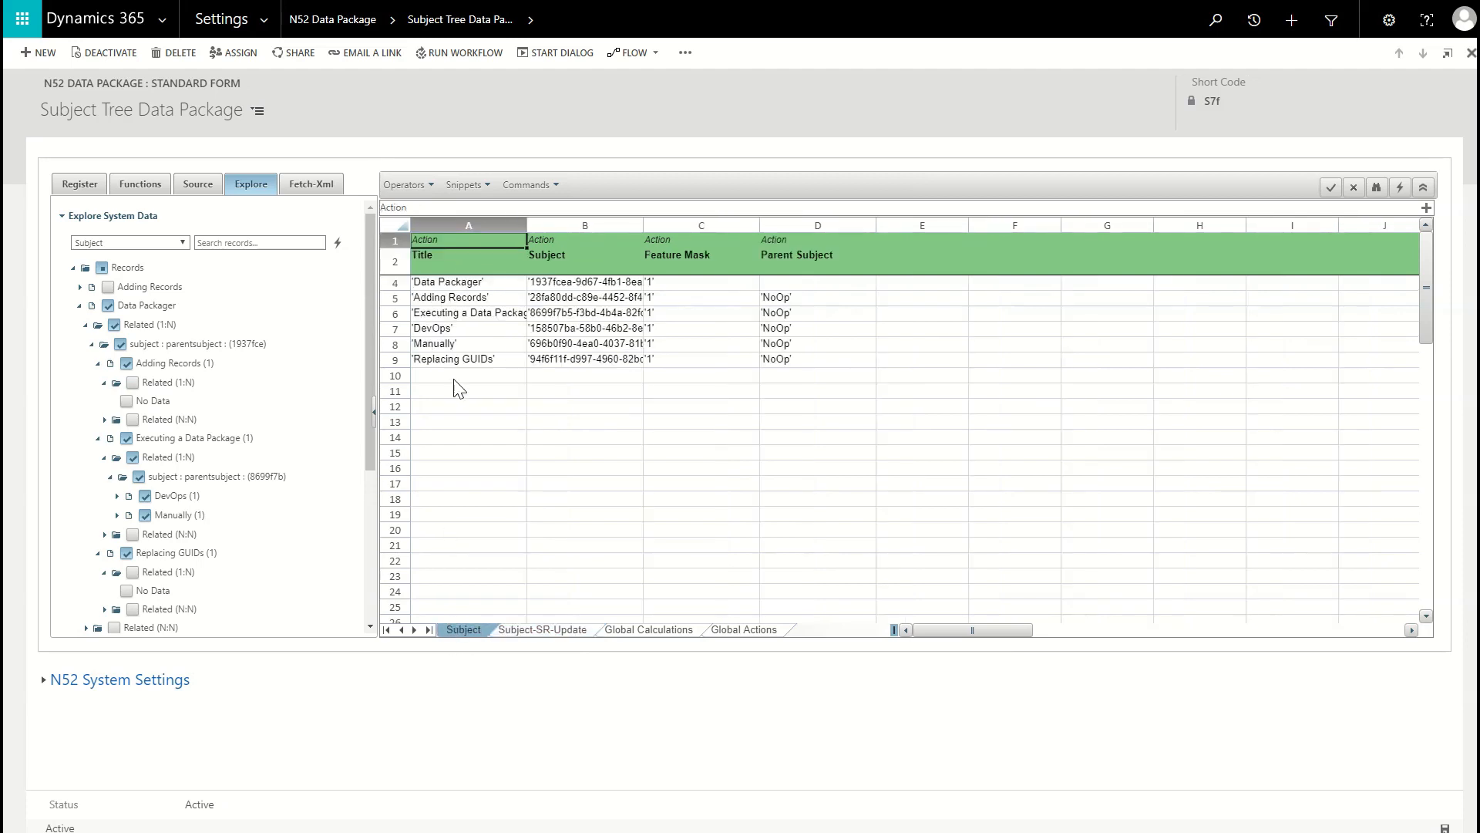
click(456, 300)
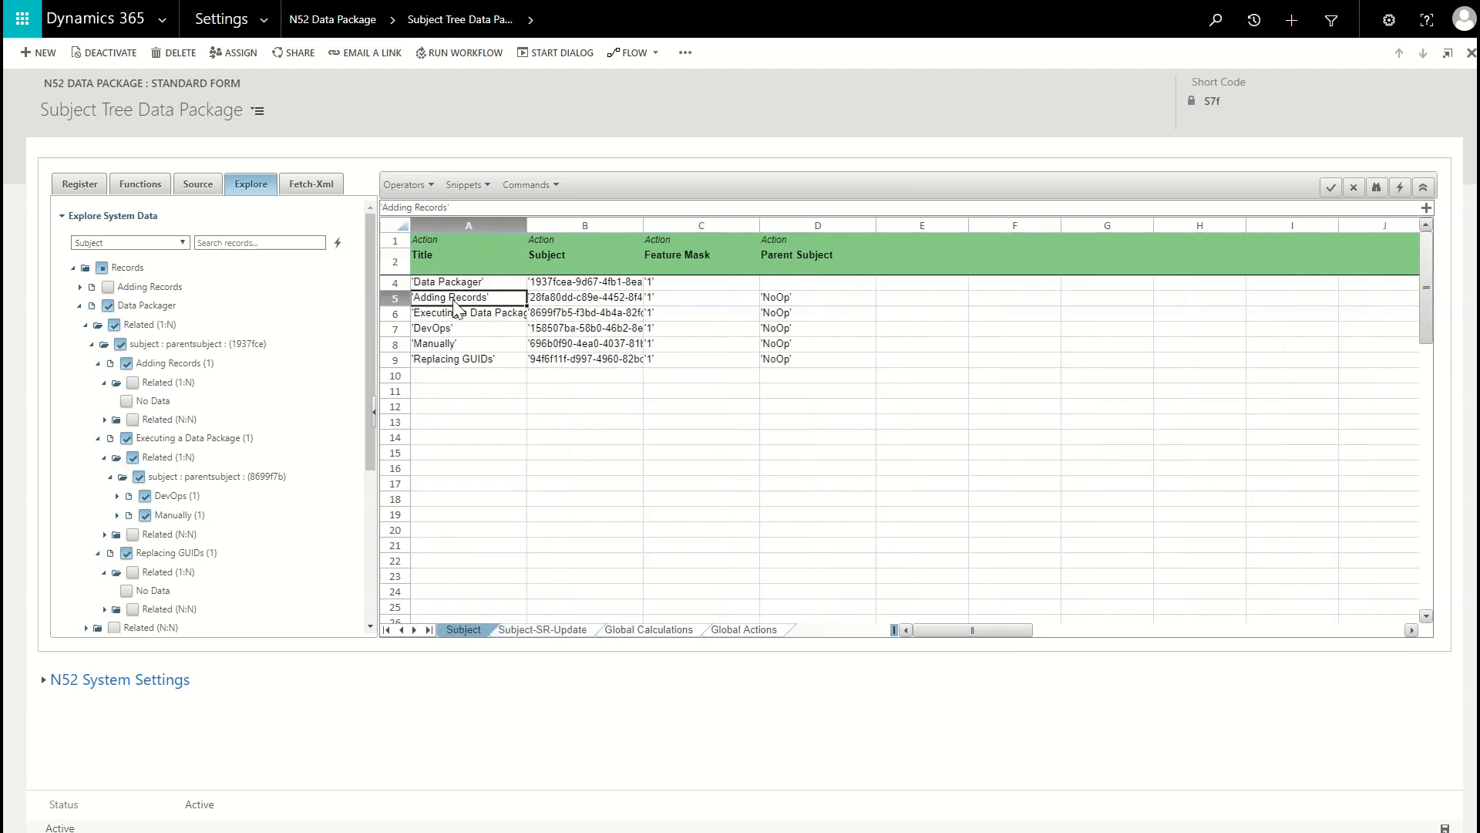
Check the parent row references on the Subject-SR-Update sheet against the Subject sheet rows, and save the data package.
click(562, 629)
click(615, 287)
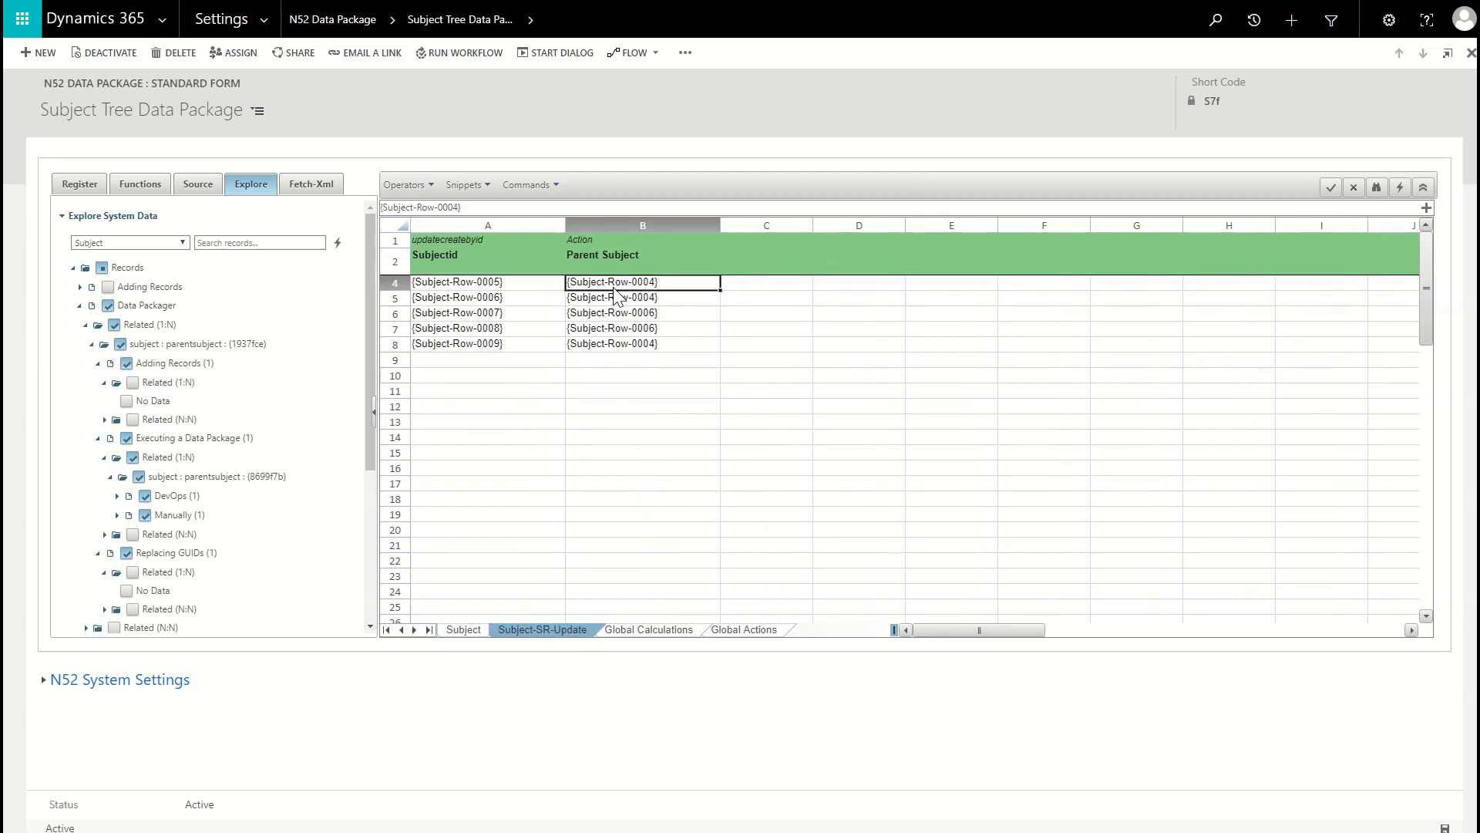
click(463, 629)
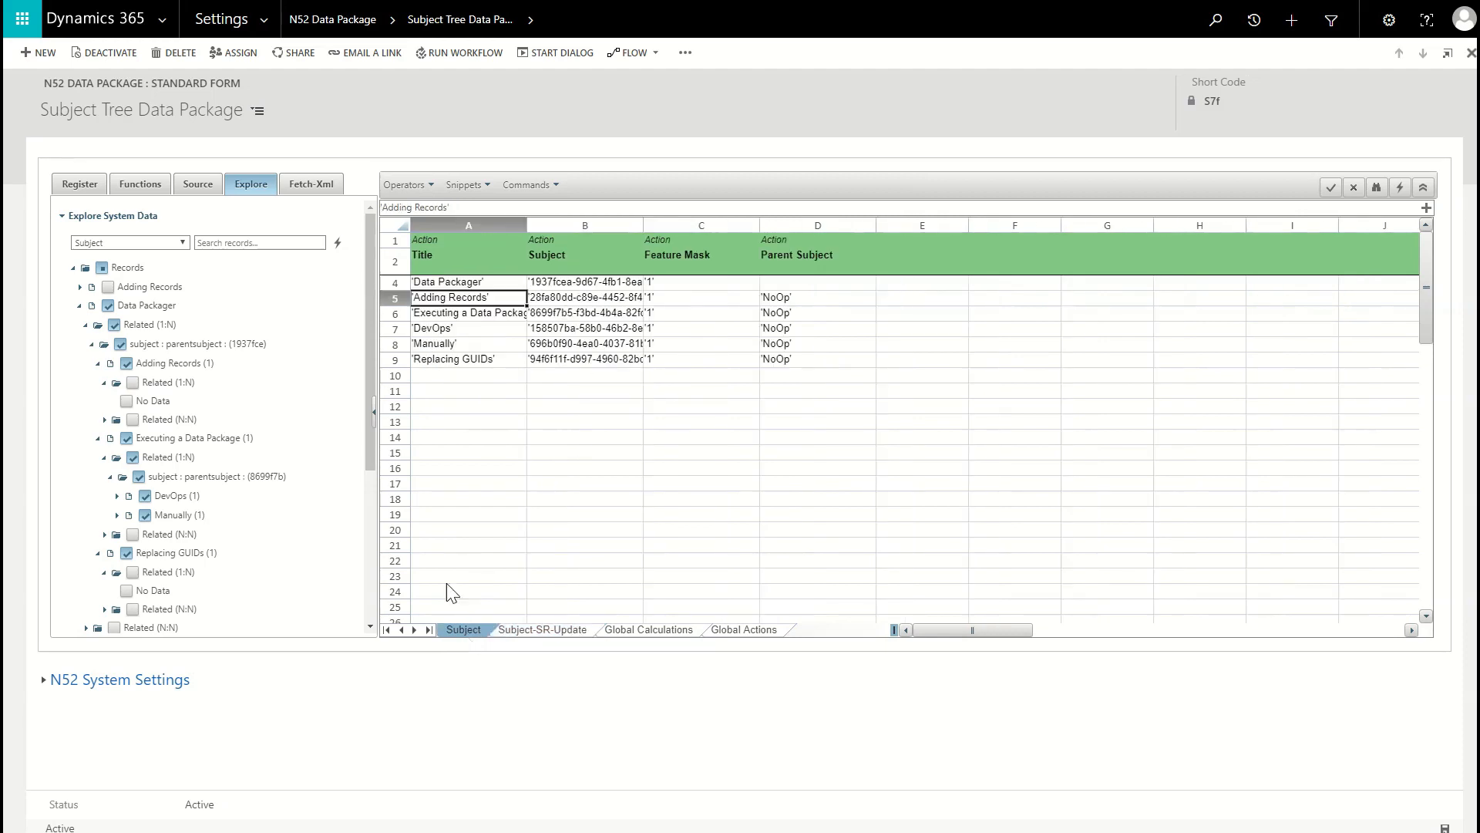
click(470, 283)
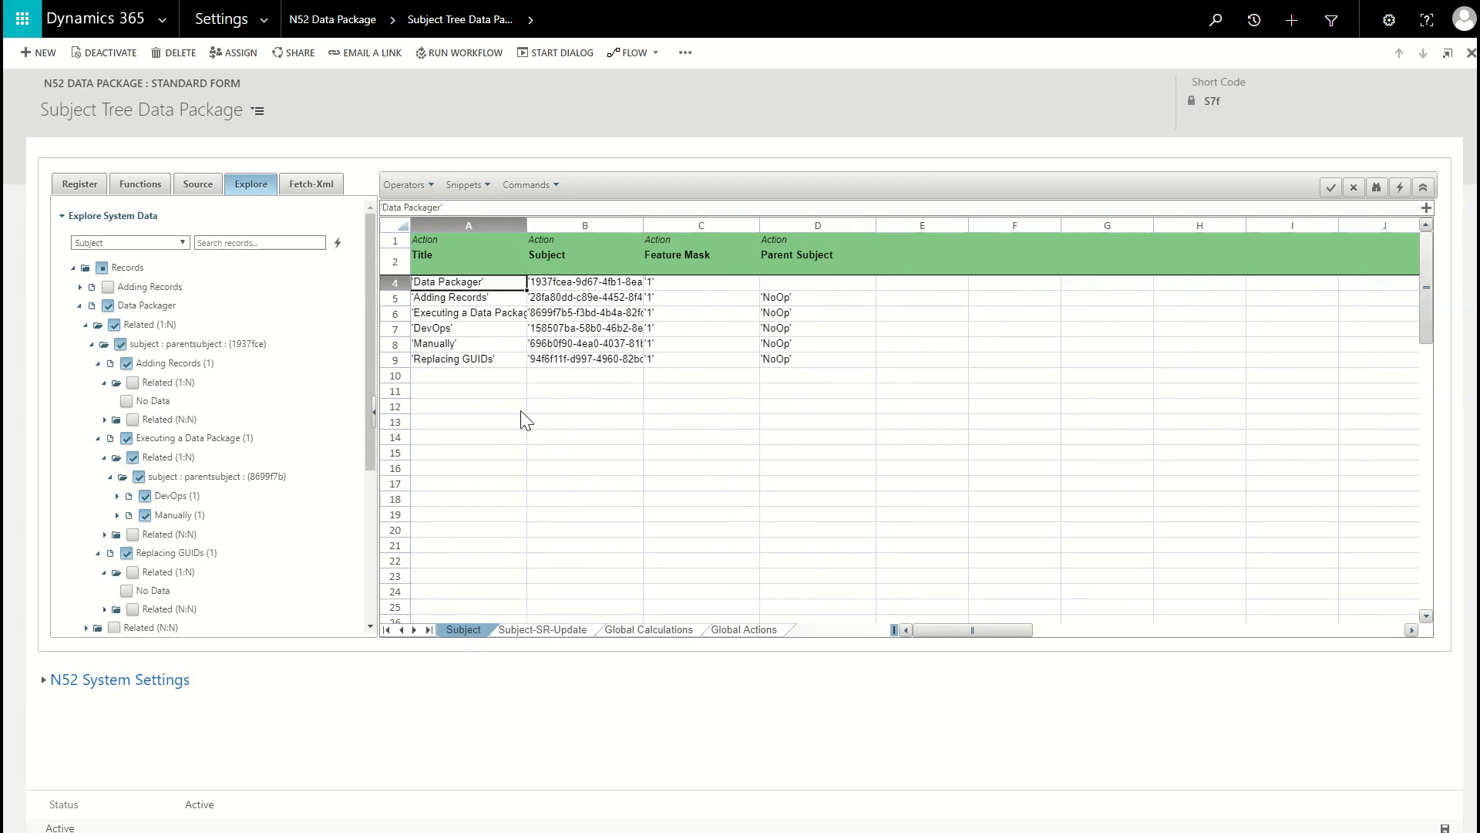
click(1445, 828)
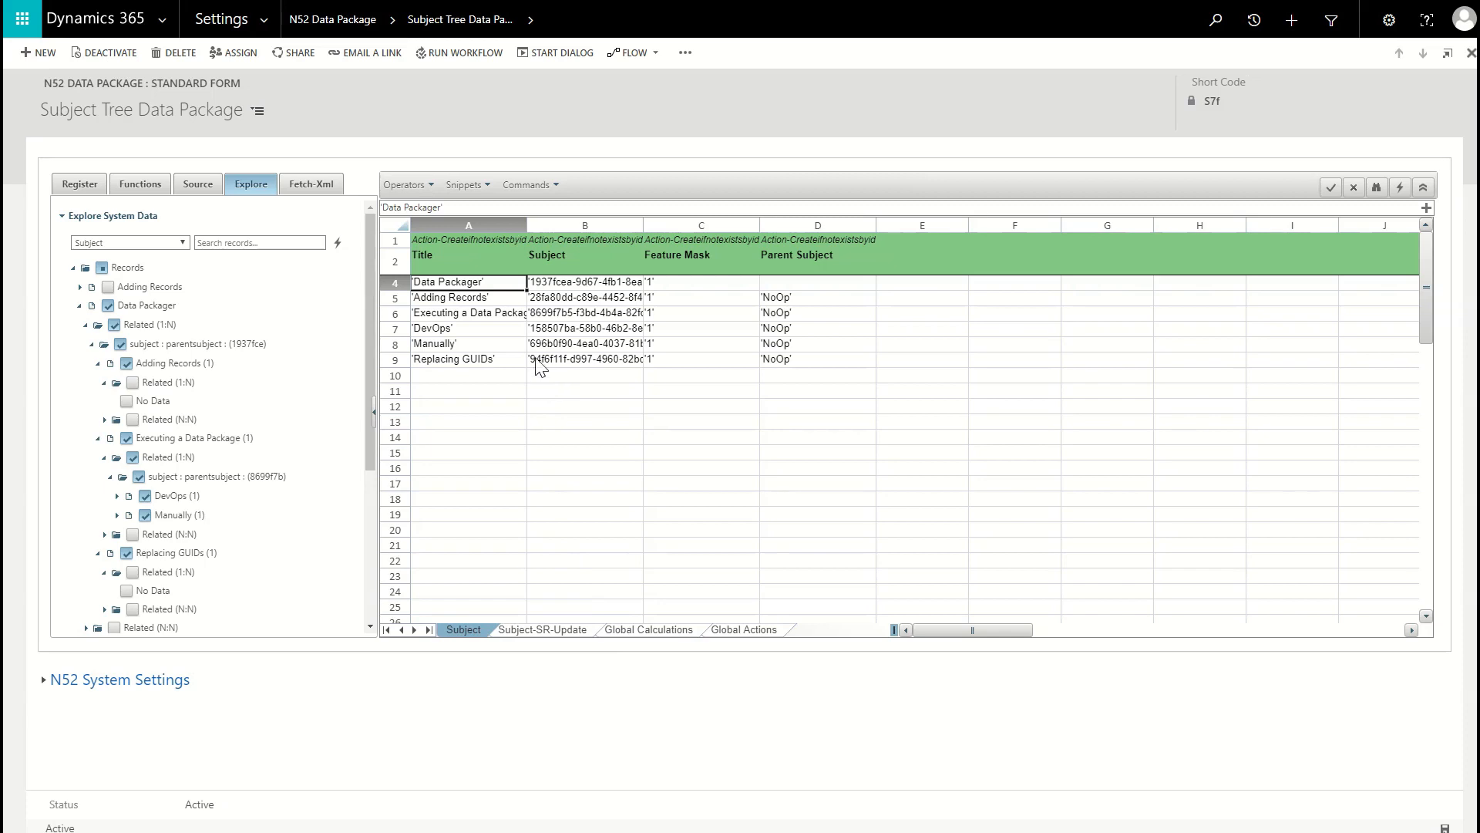
Replace the GUIDs in the Subject column, rows 4 to 9, using the Guid Switcher command.
click(570, 285)
drag(571, 289, 574, 360)
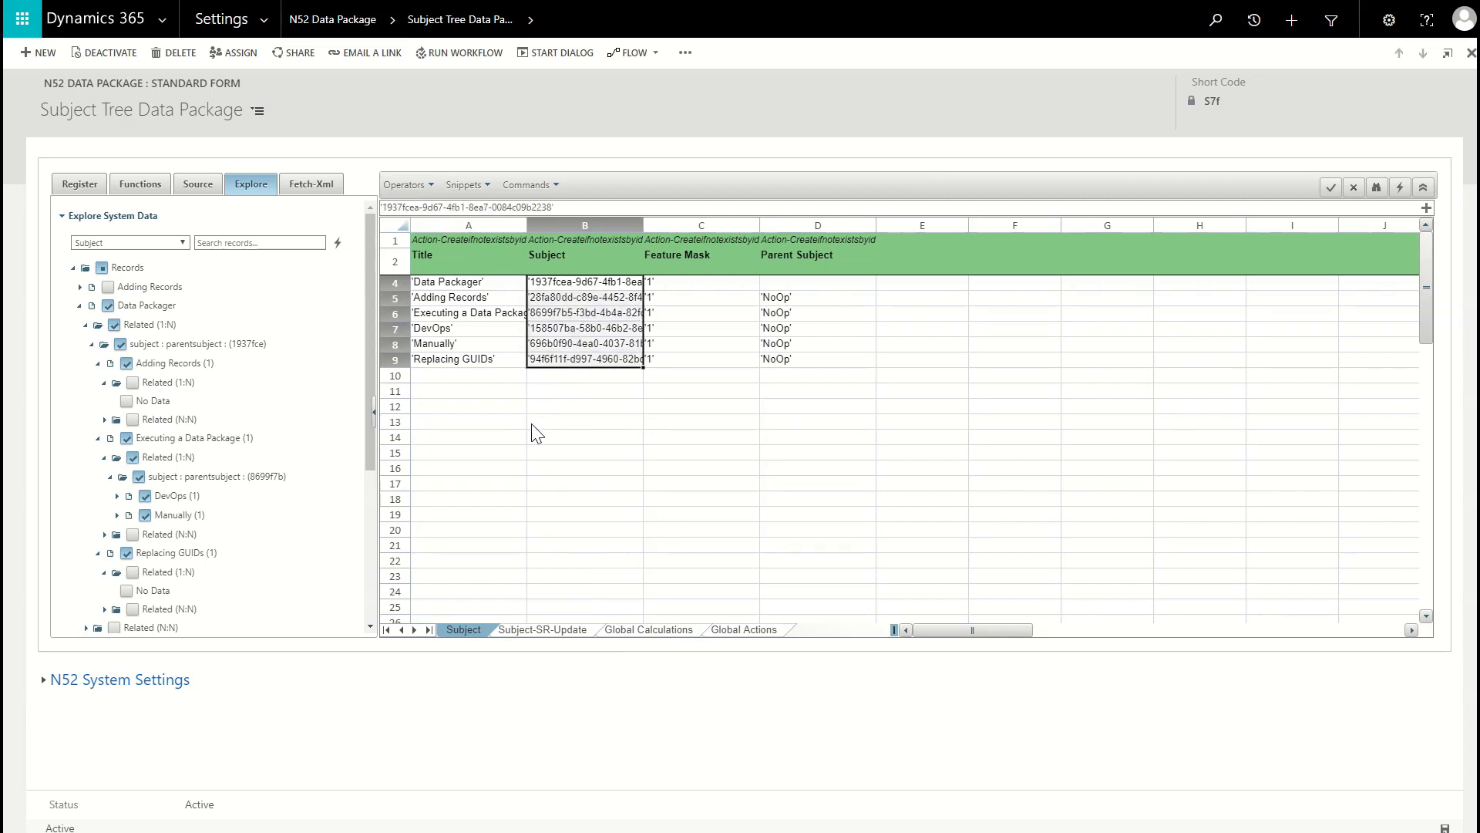
click(528, 185)
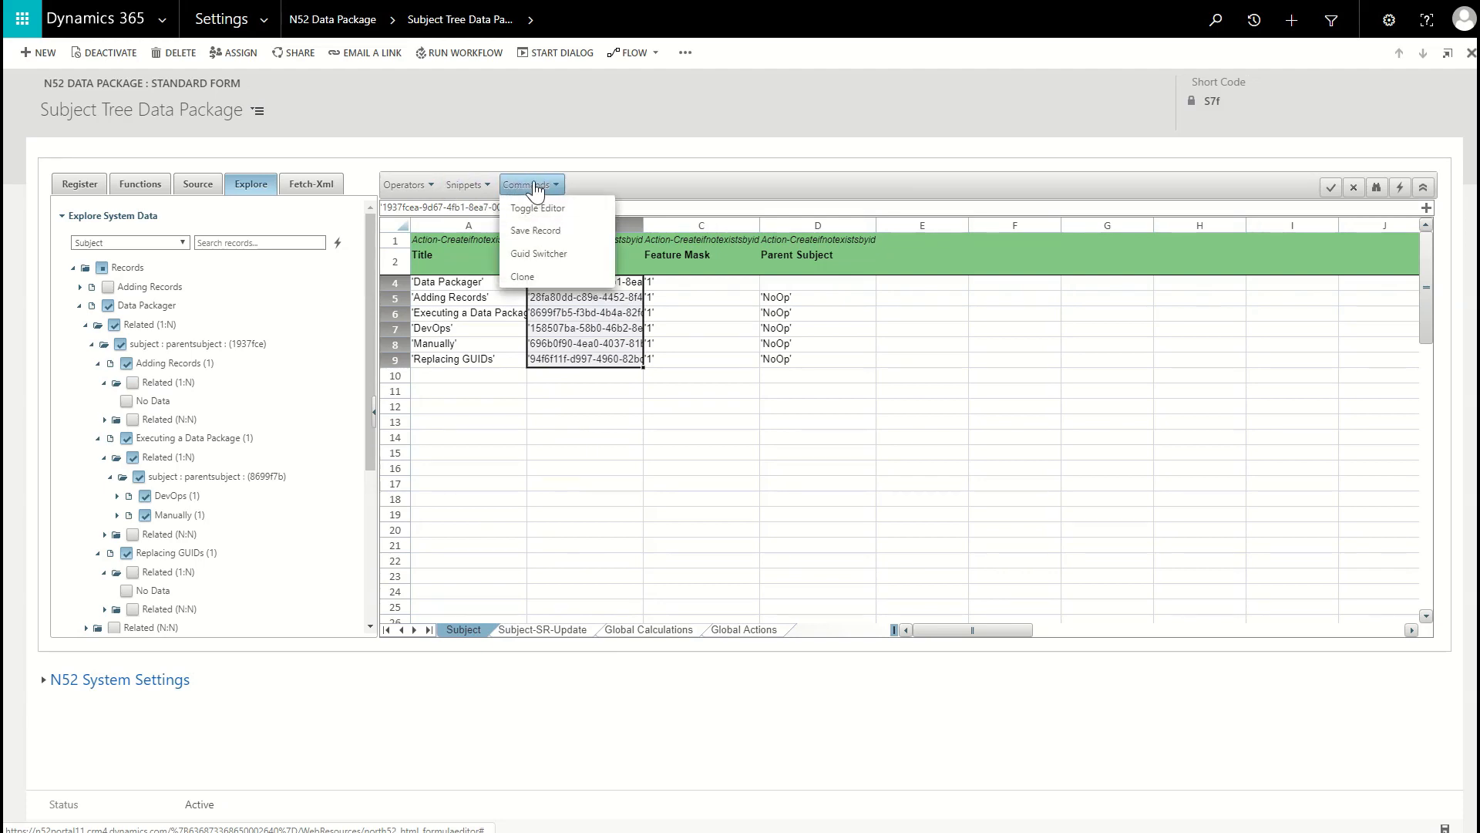
click(557, 260)
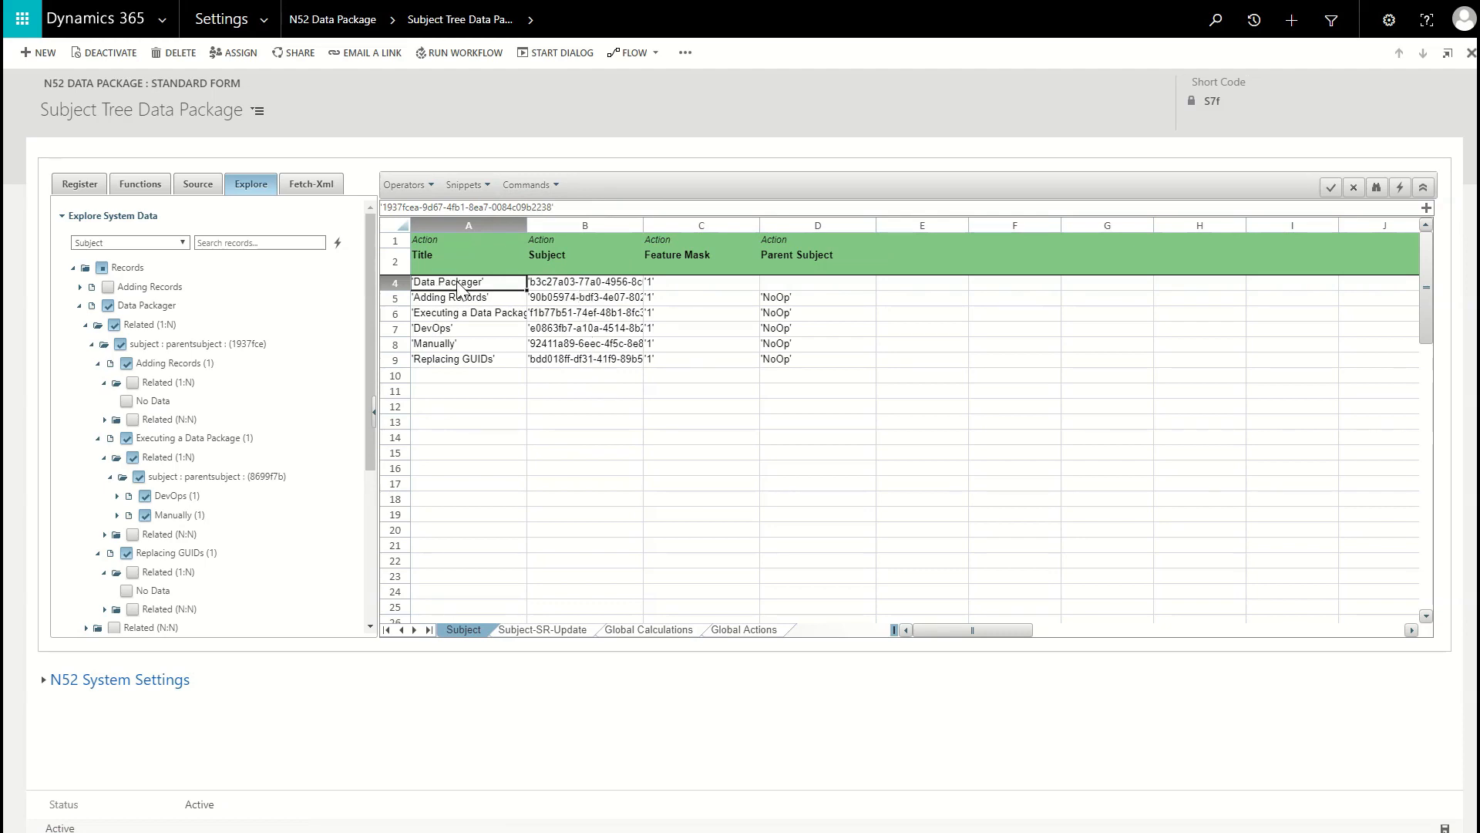
Rename the first three titles on the Subject sheet as 'Data Packager 2', 'Adding Records 2' and 'Executing a Data Package 2'.
text(2)
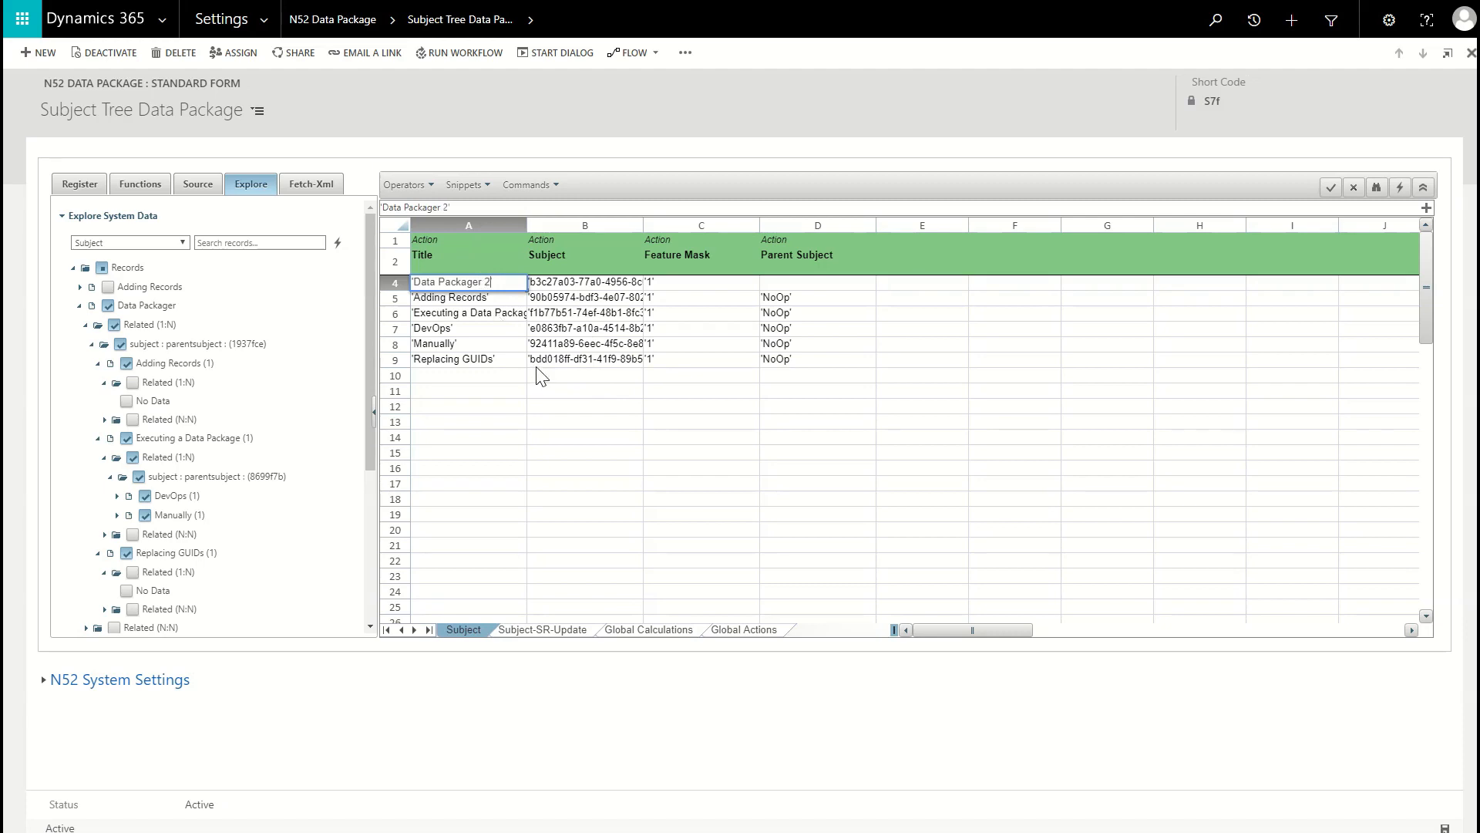
double_click(484, 296)
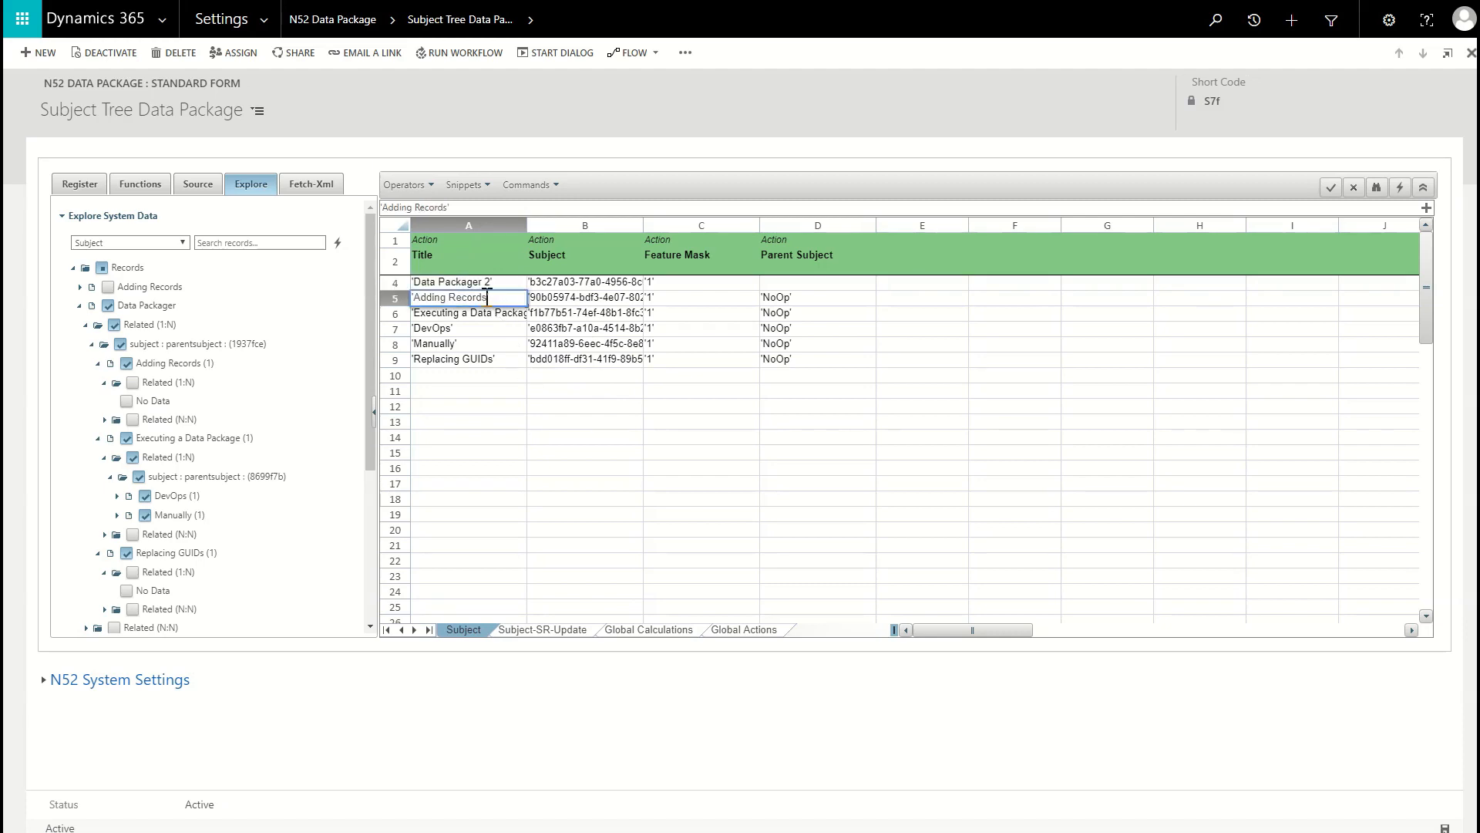
text(2)
double_click(505, 316)
click(488, 208)
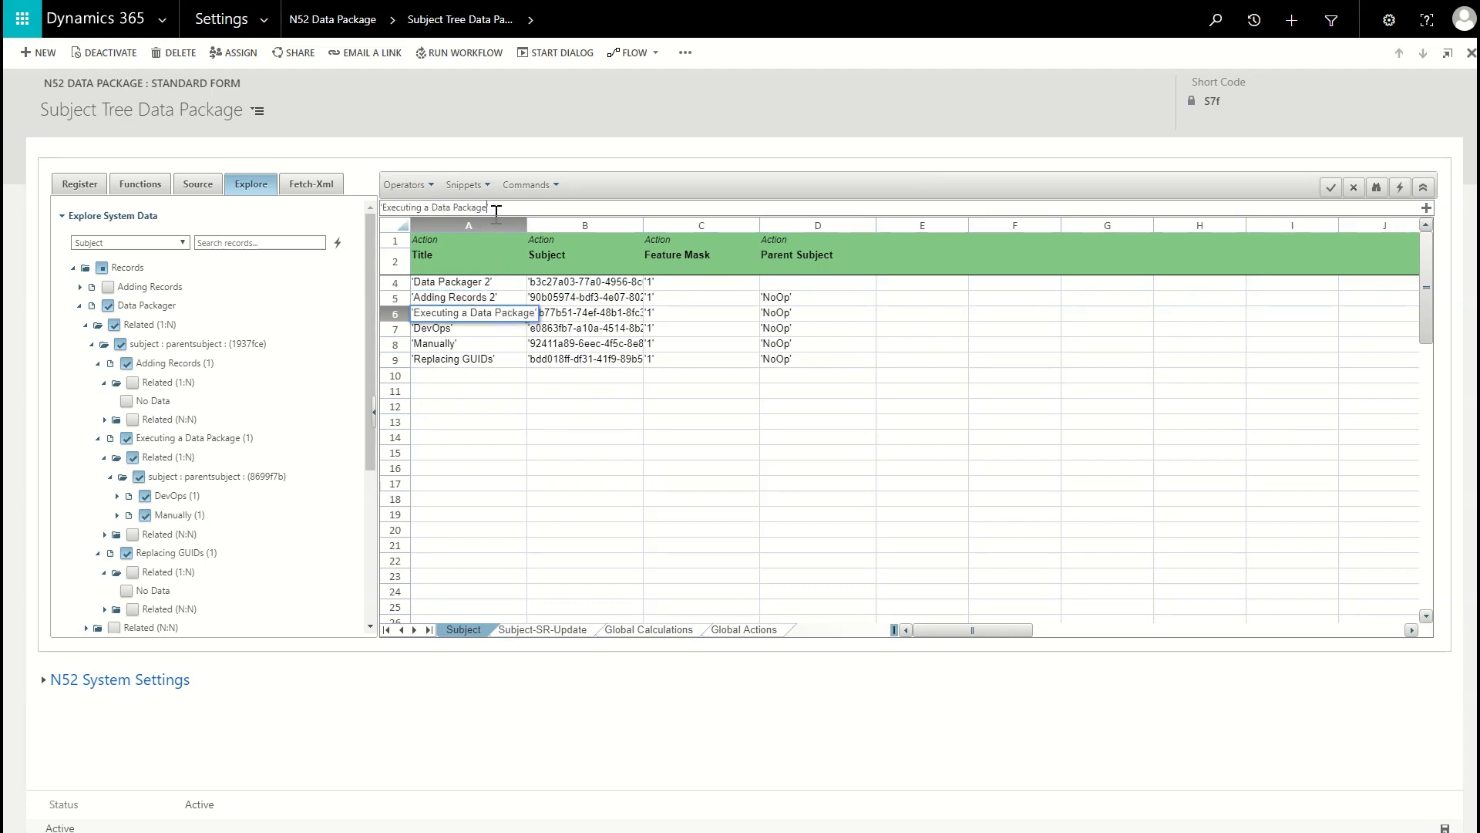
Rename the remaining titles on the Subject sheet as 'DevOps 2', 'Manually 2' and 'Replacing GUIDs 2'.
double_click(463, 328)
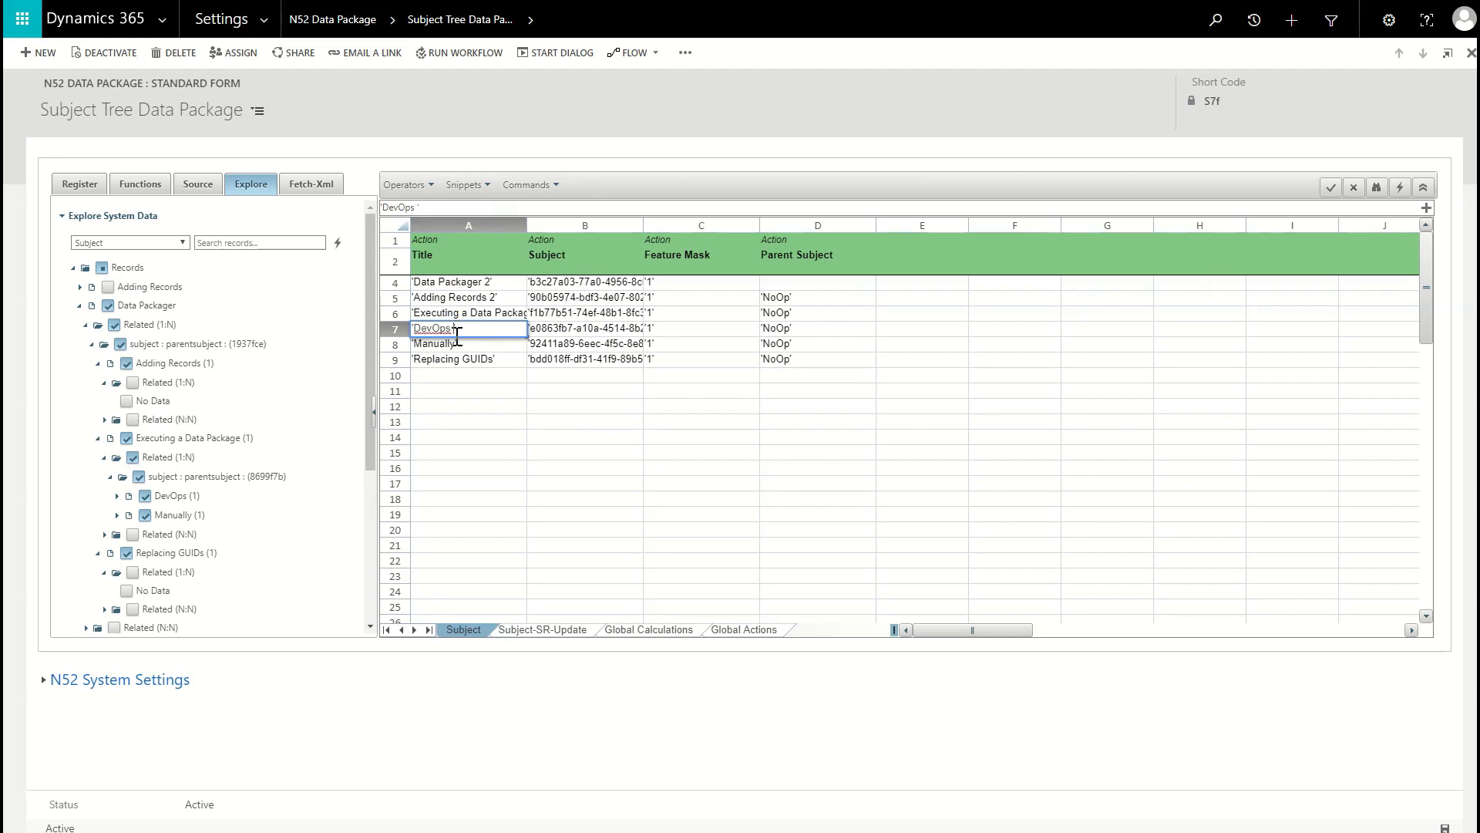
text(2)
double_click(457, 344)
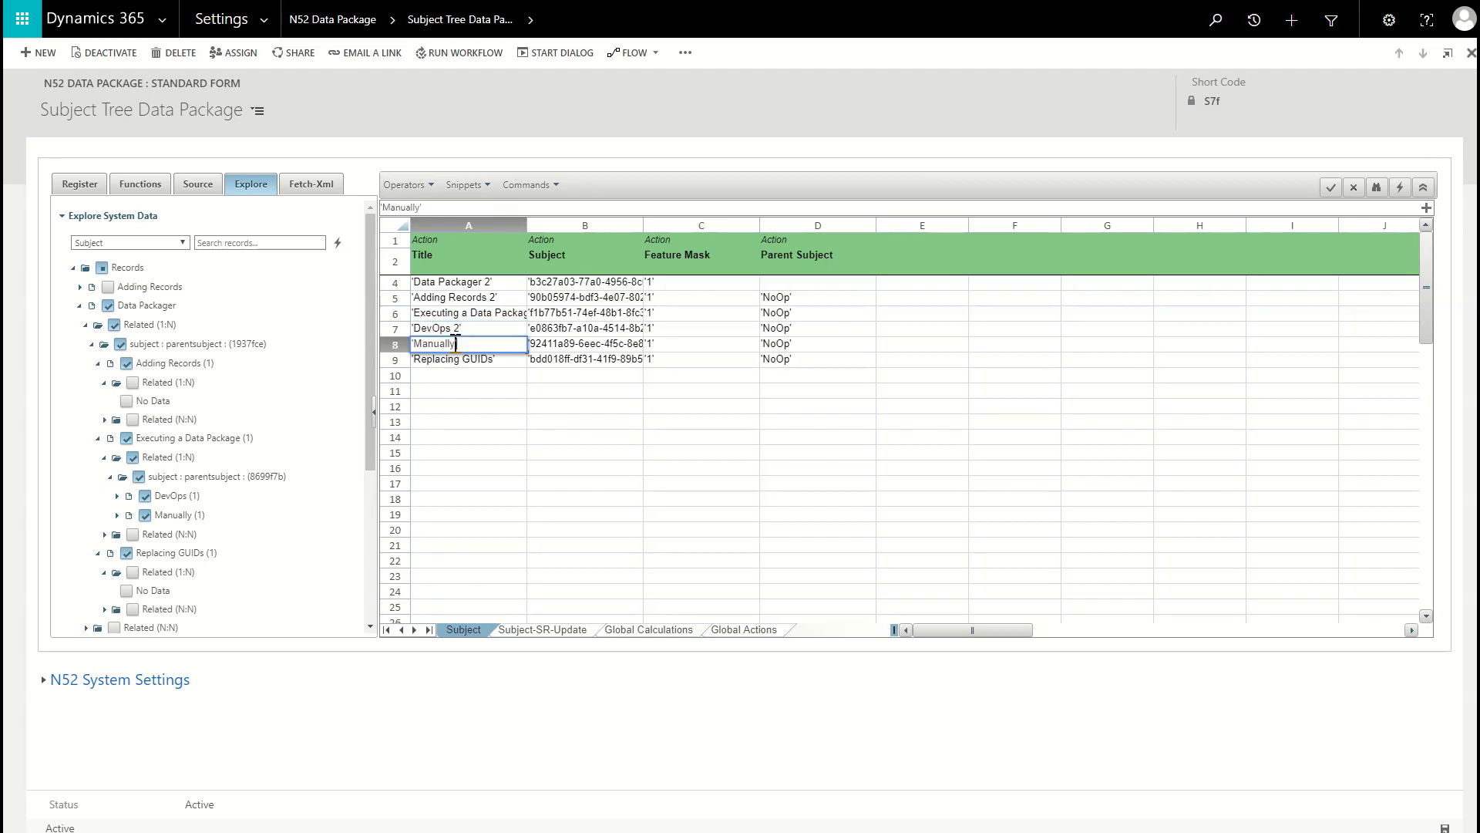
text(2)
double_click(478, 360)
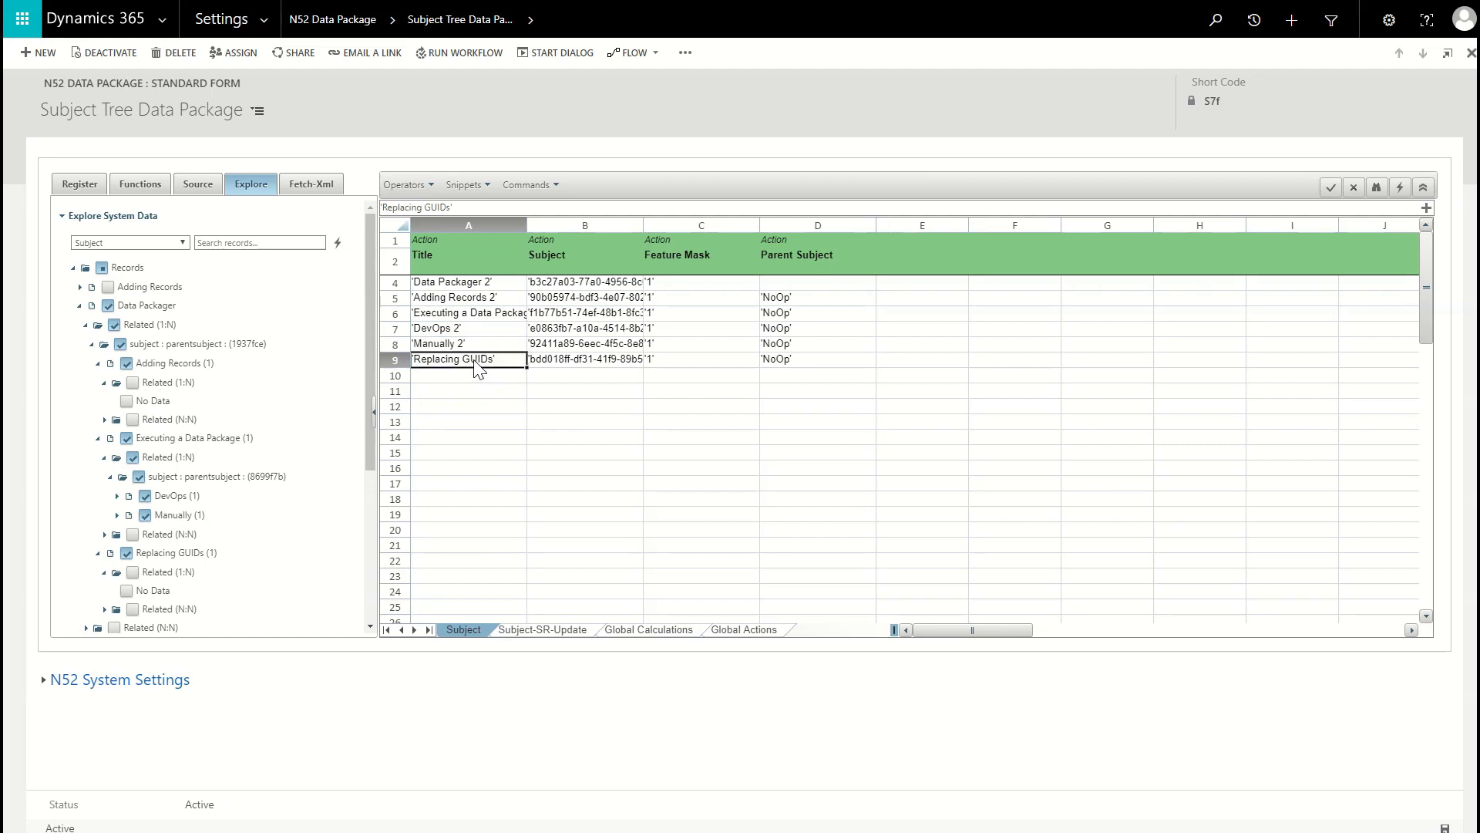
text(2)
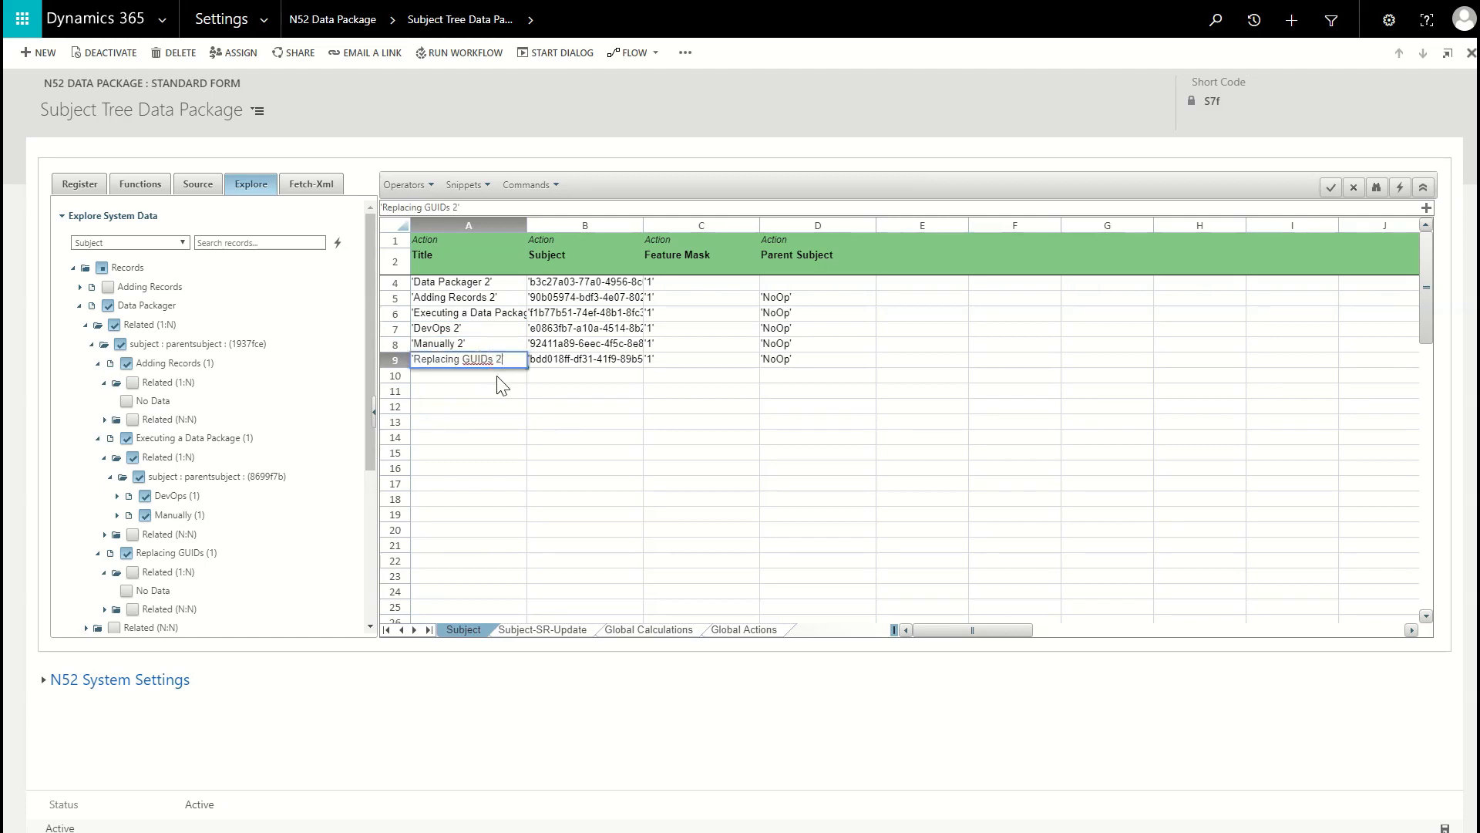
key(Return)
Save the Subject Tree Data Package and execute it.
click(1445, 828)
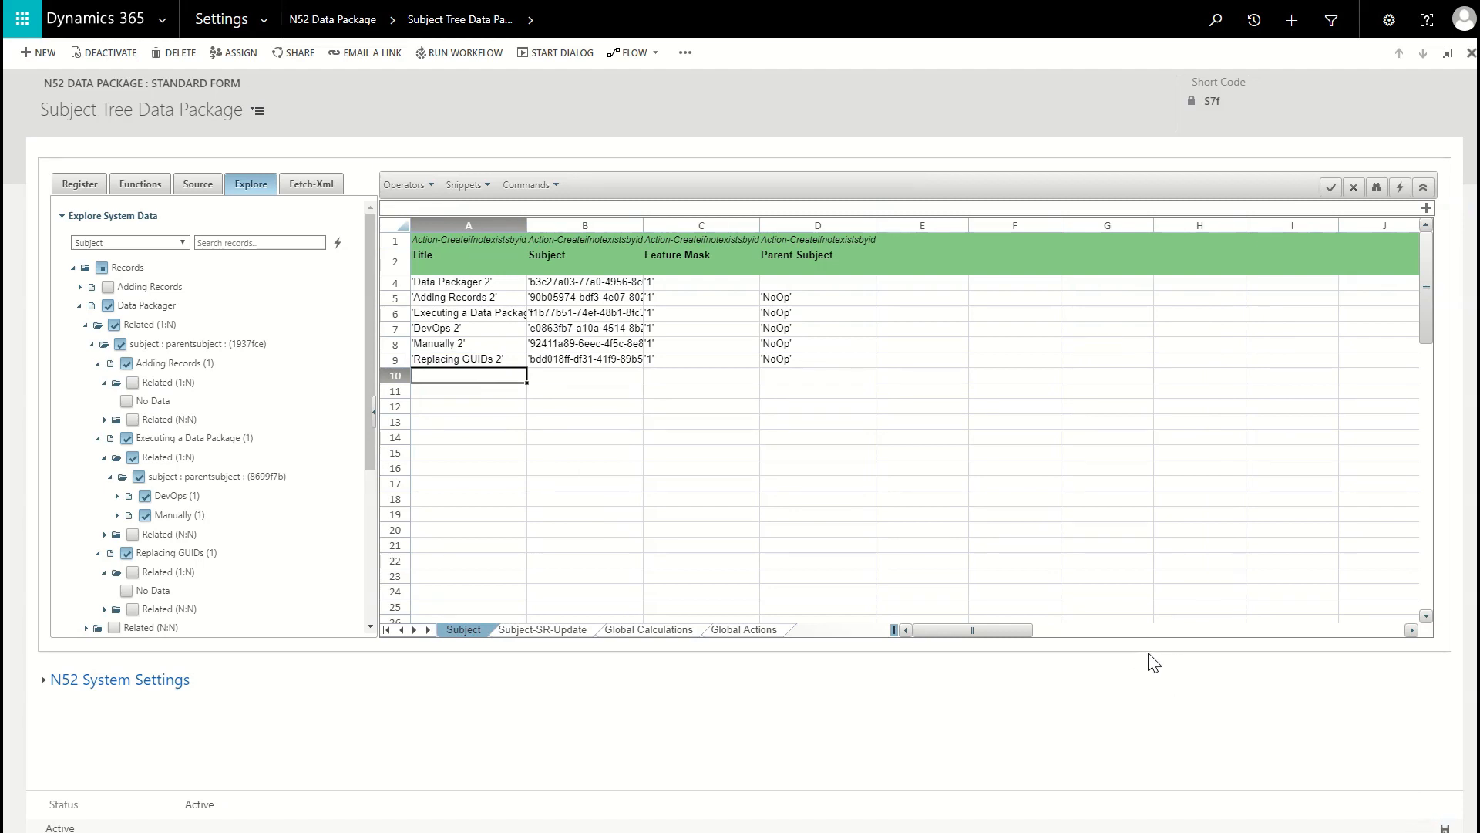
click(1400, 188)
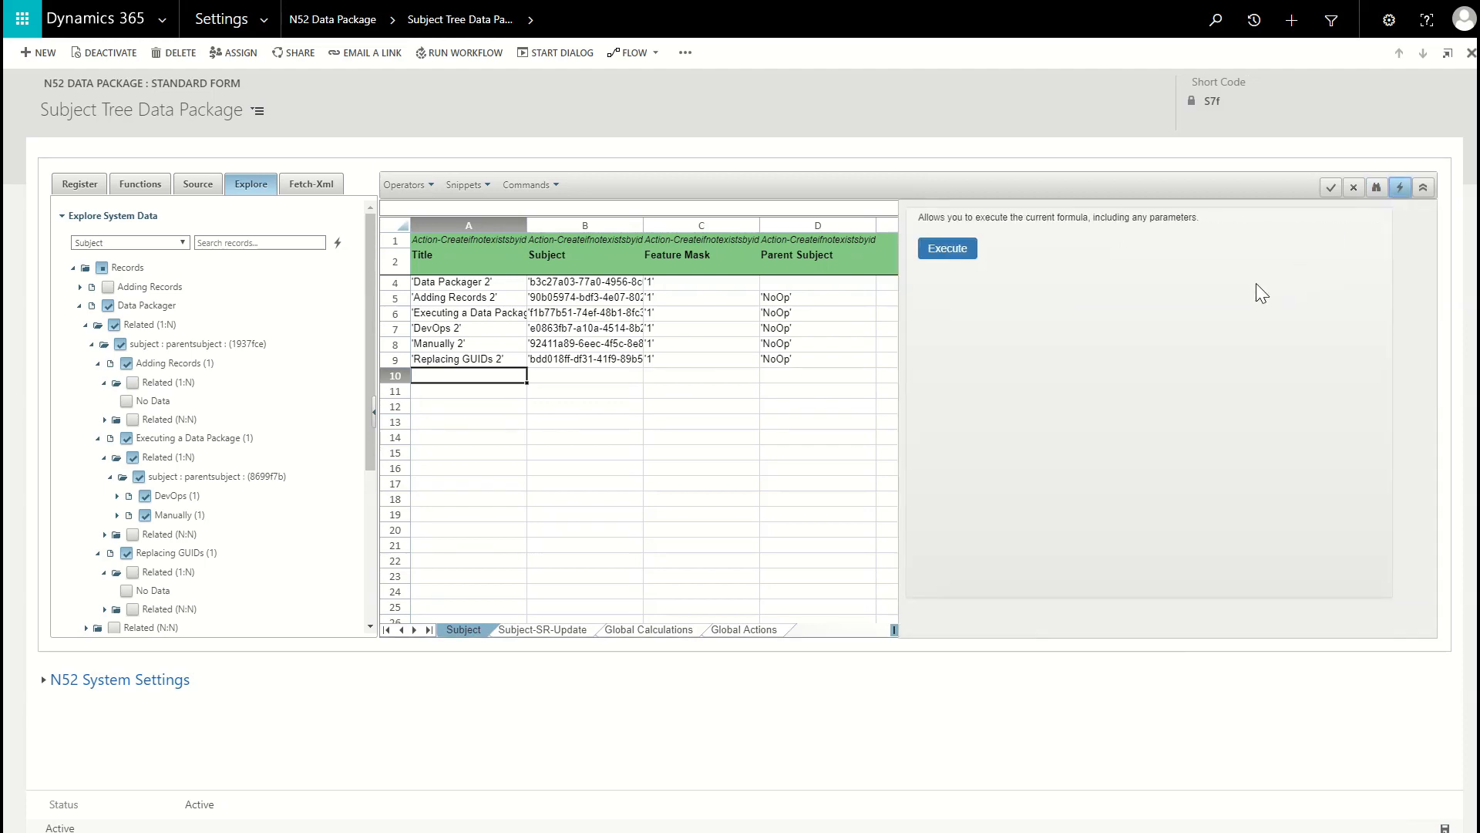
click(943, 249)
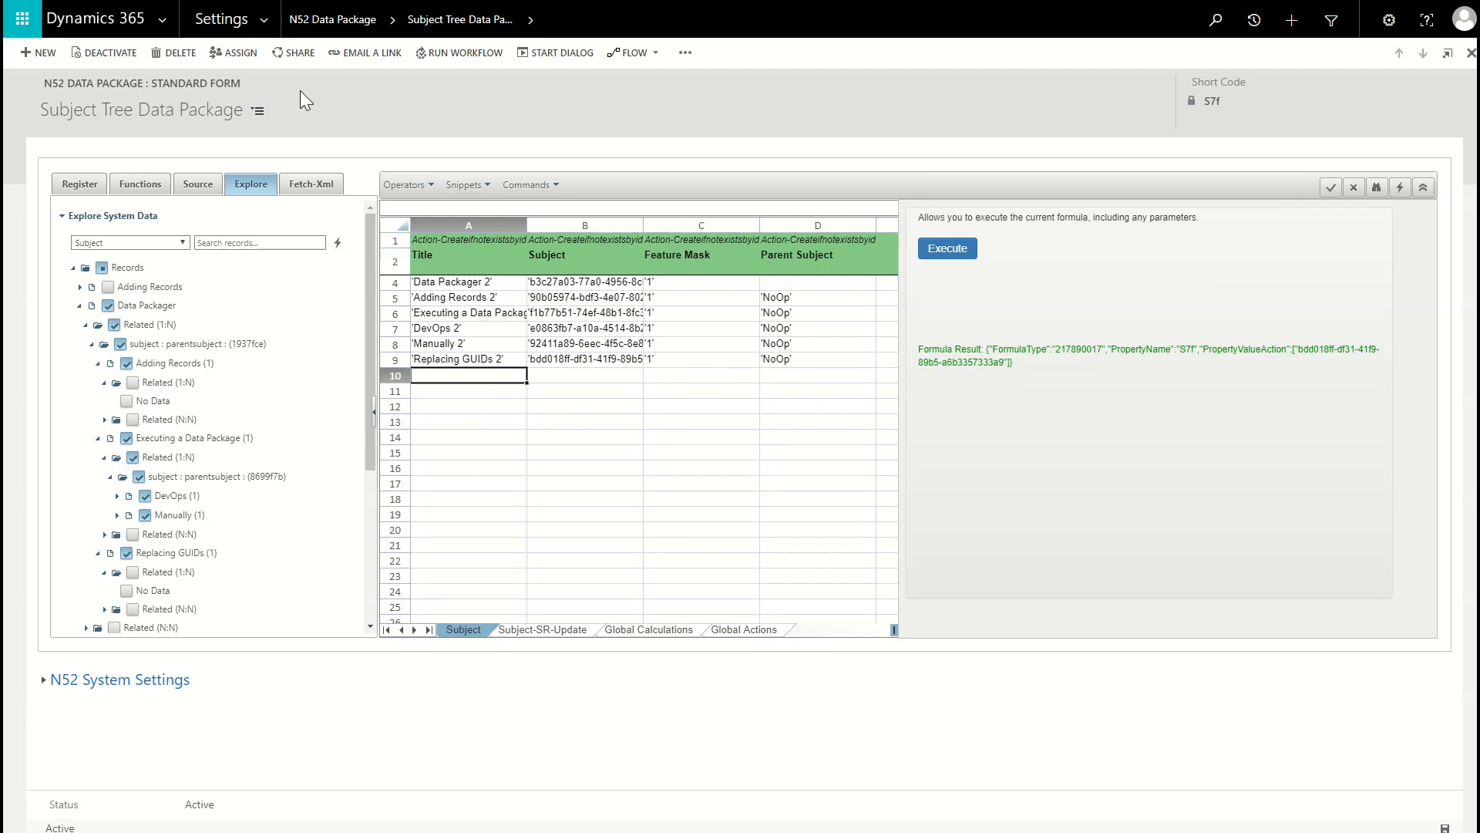
Open the Subjects tree in Business Management and expand Data Packager 2 and Executing a Data Package 2 to check the hierarchy.
click(269, 20)
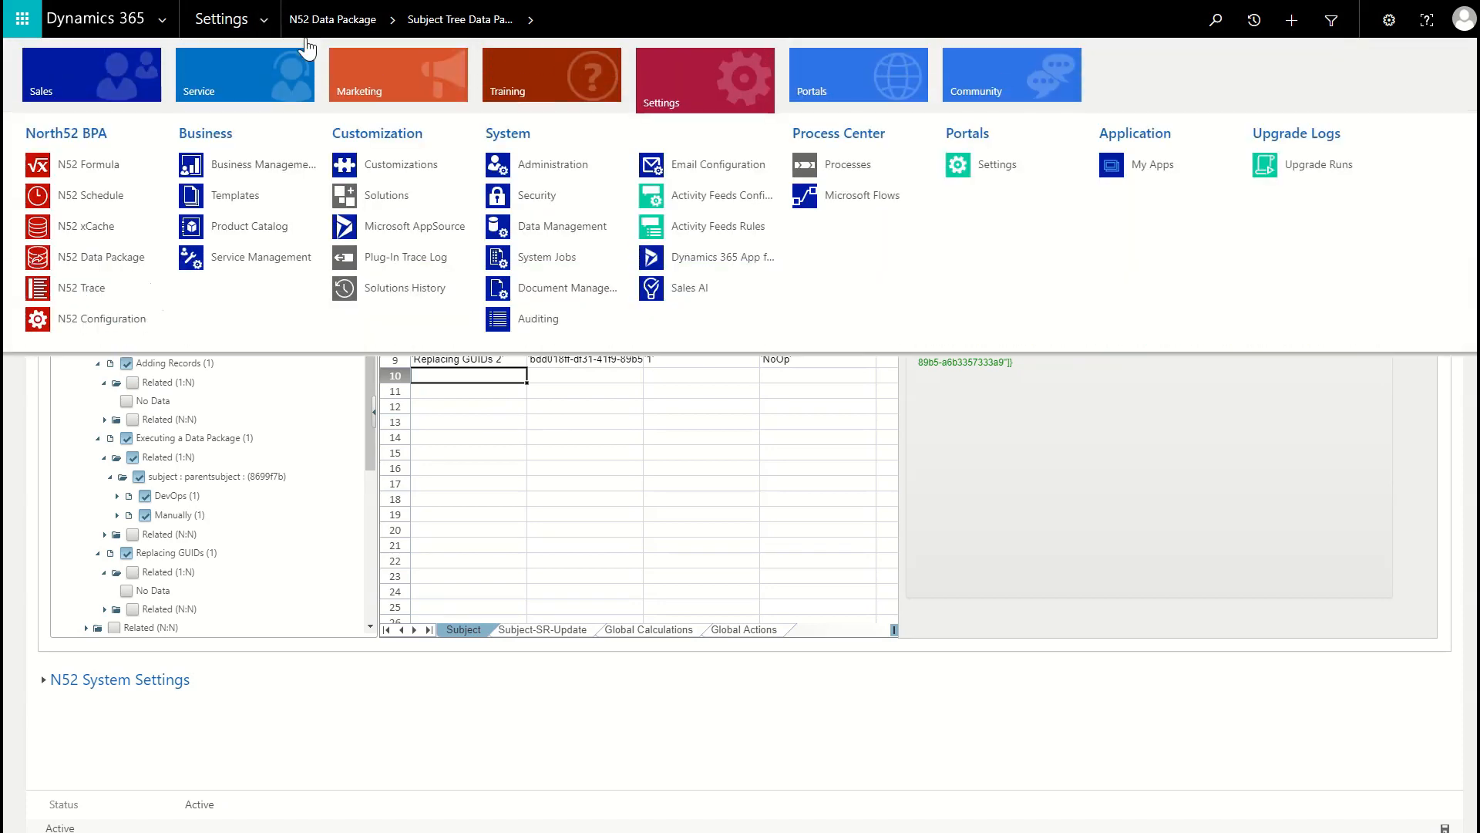
click(268, 166)
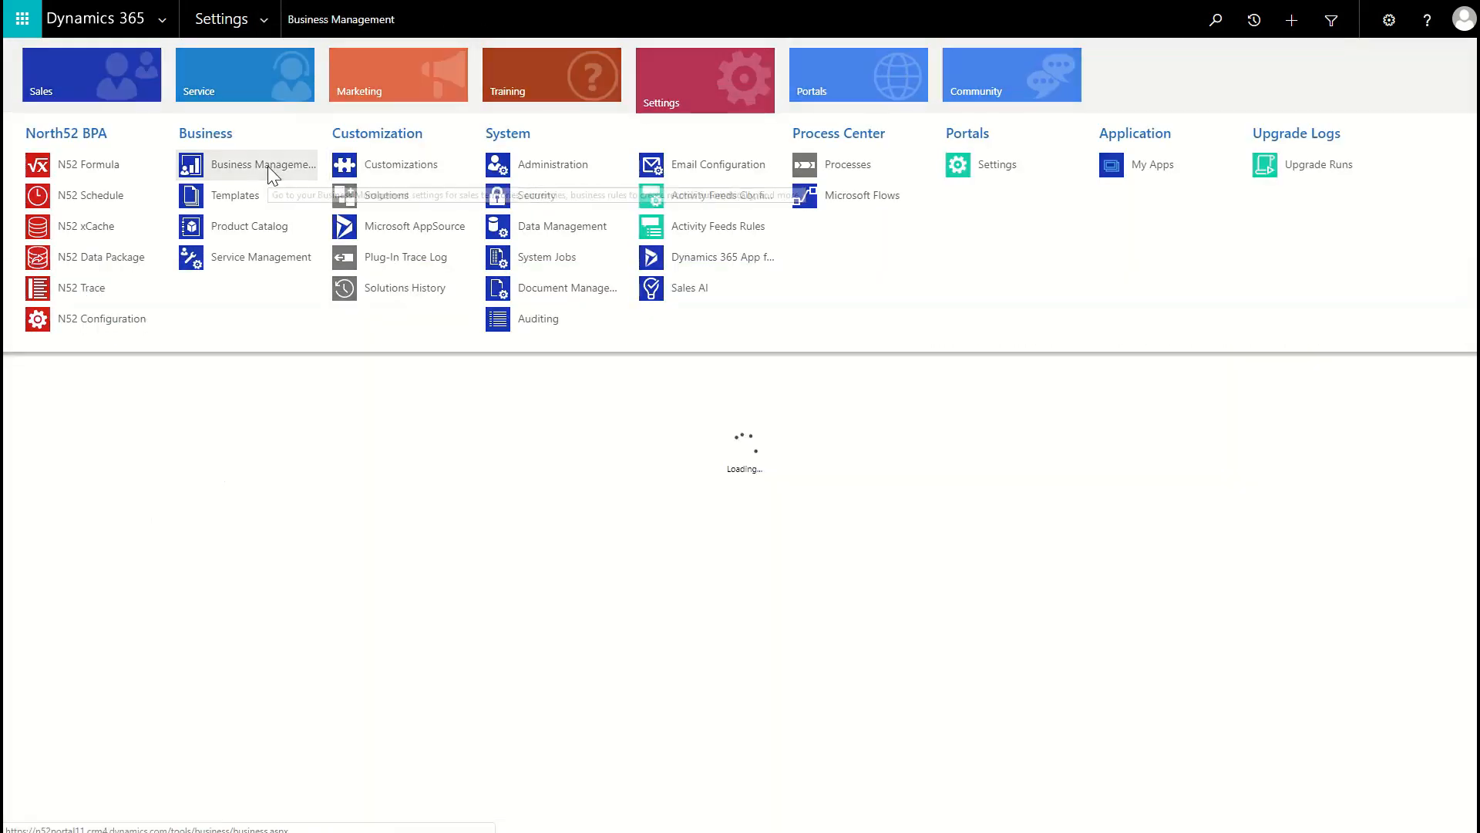
click(813, 342)
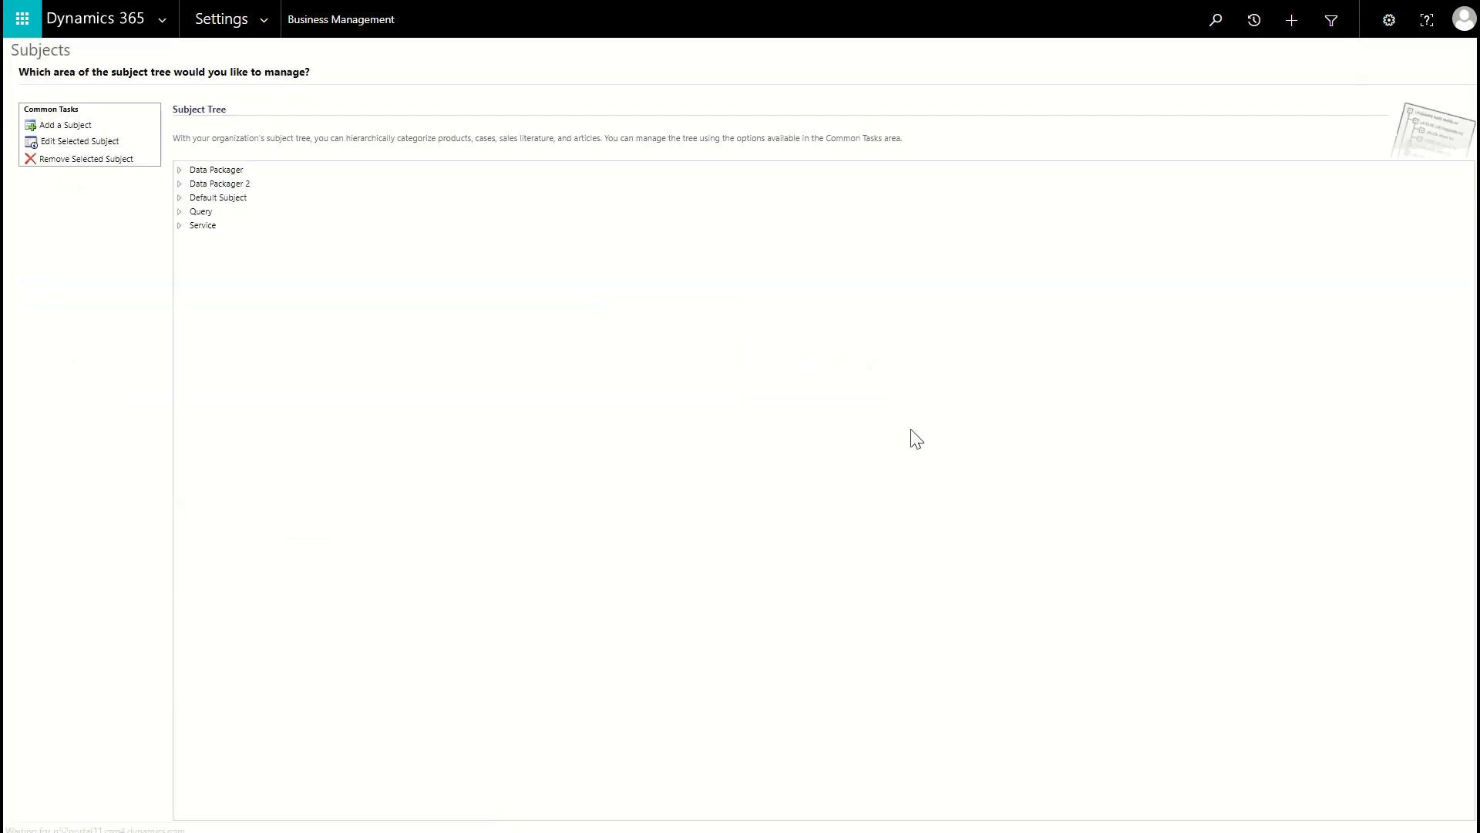
click(179, 184)
click(191, 213)
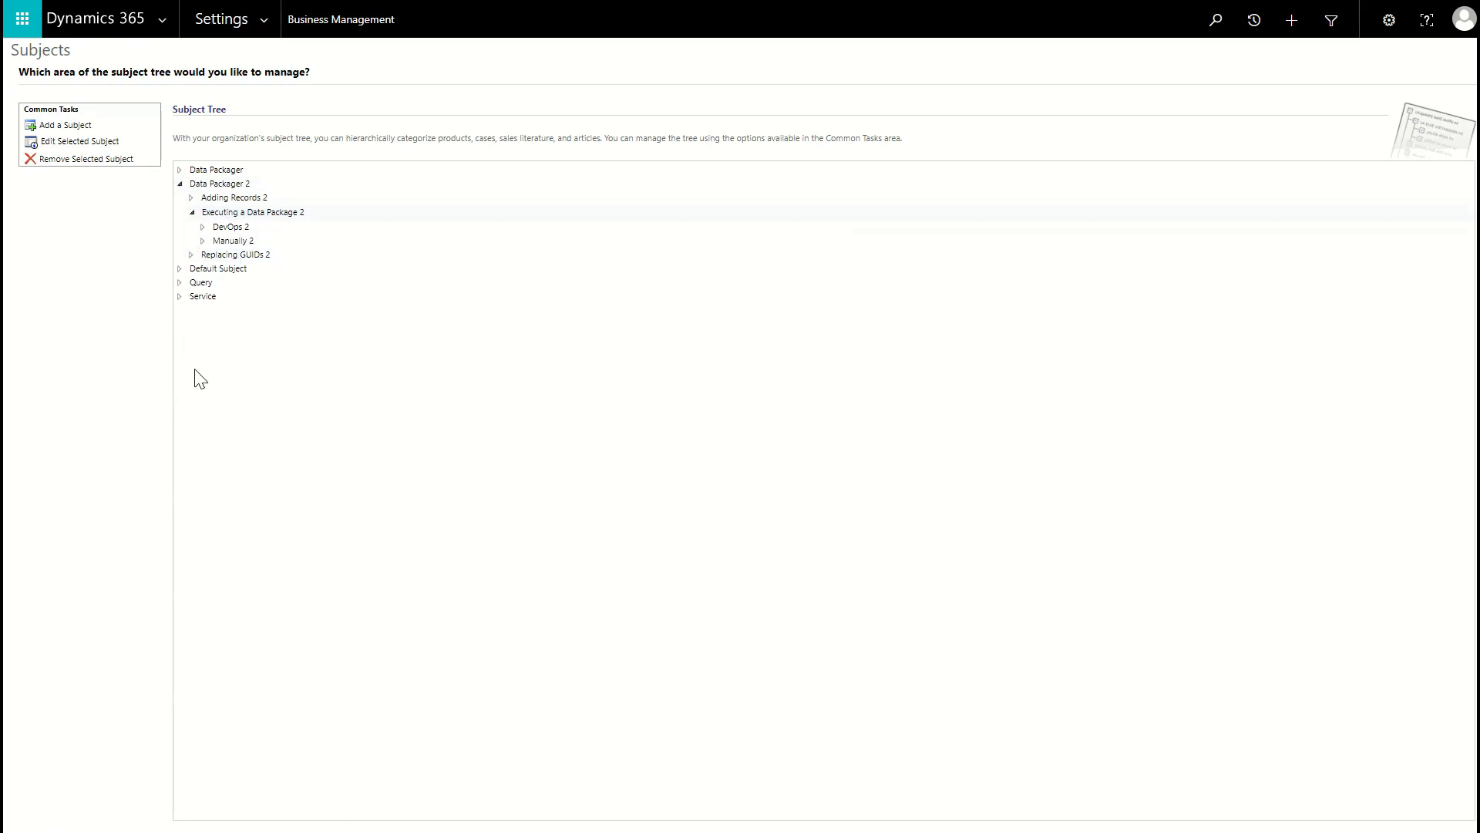